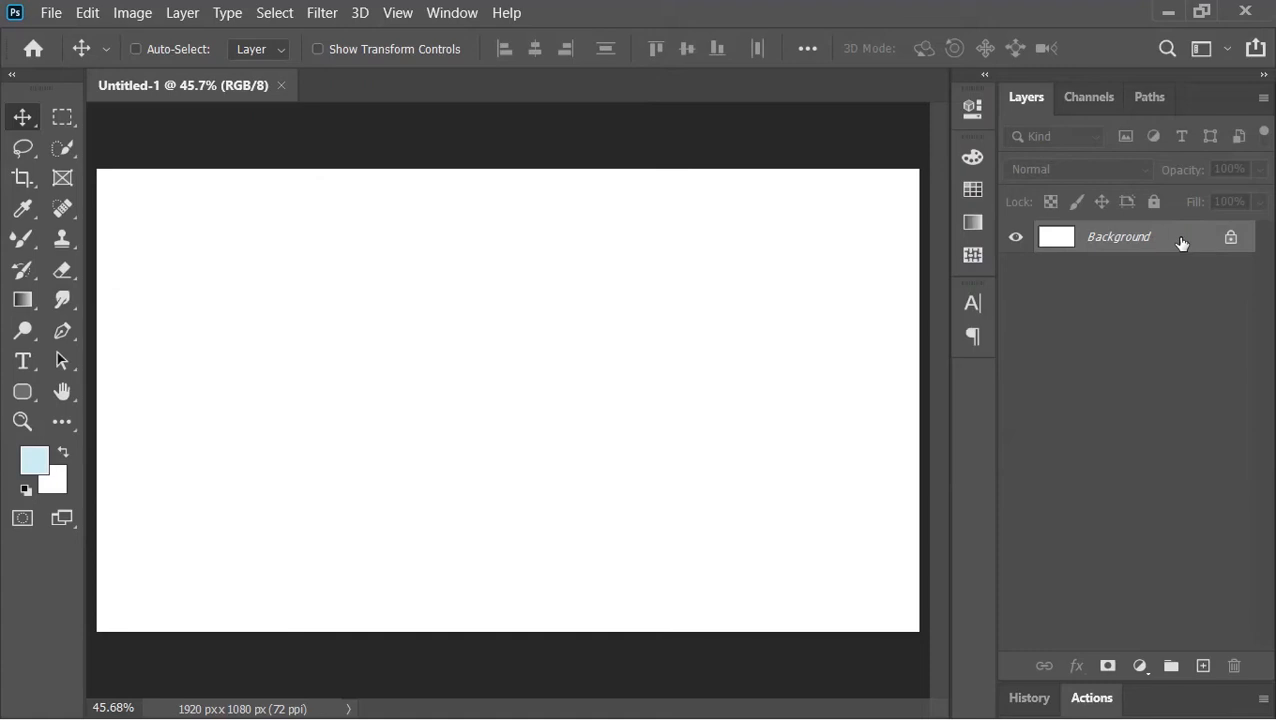
- Fill the background with the light blue colour and type the text "3D" in black Fugaz One at 660 pt
key("alt+BackSpace")
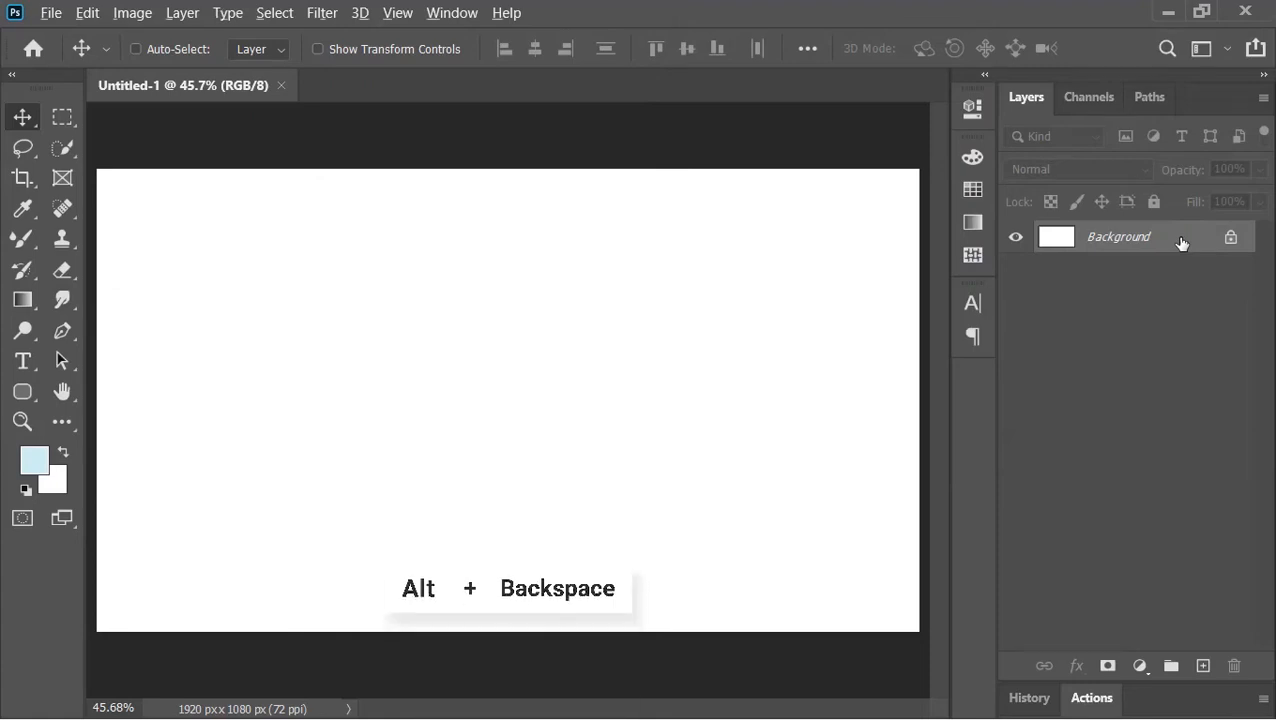
key("d")
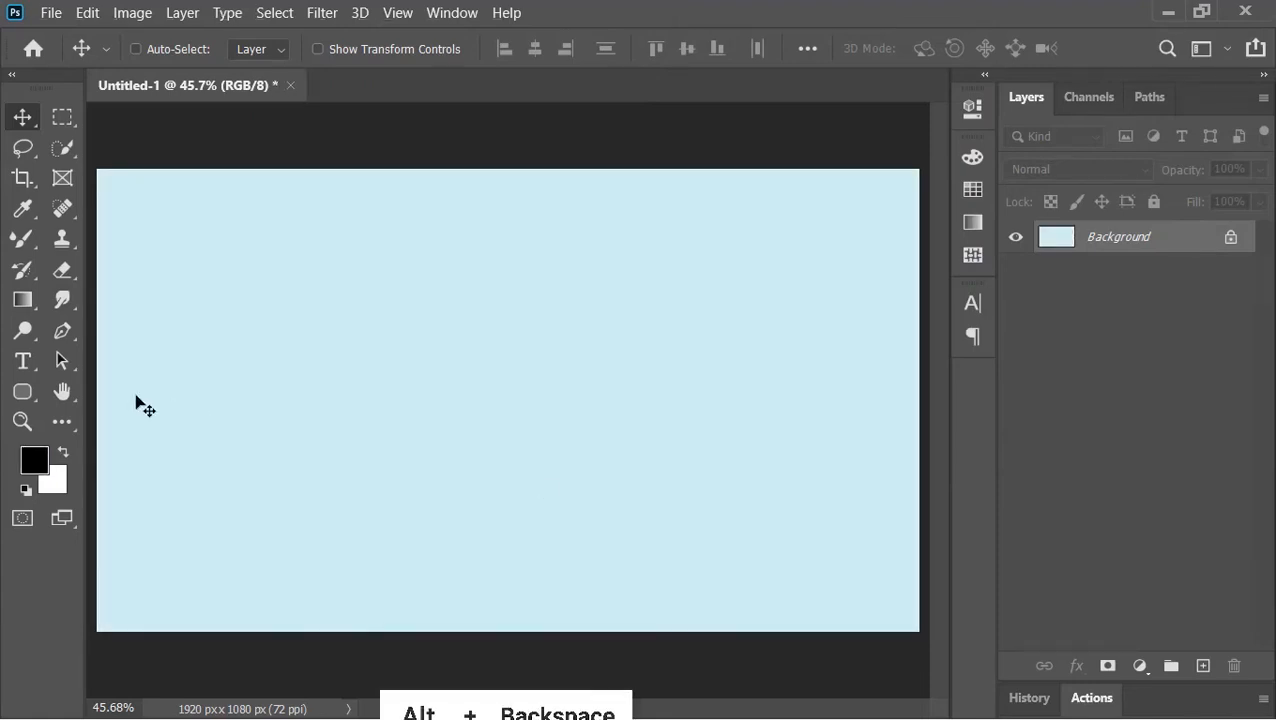
left_click(25, 362)
left_click(357, 333)
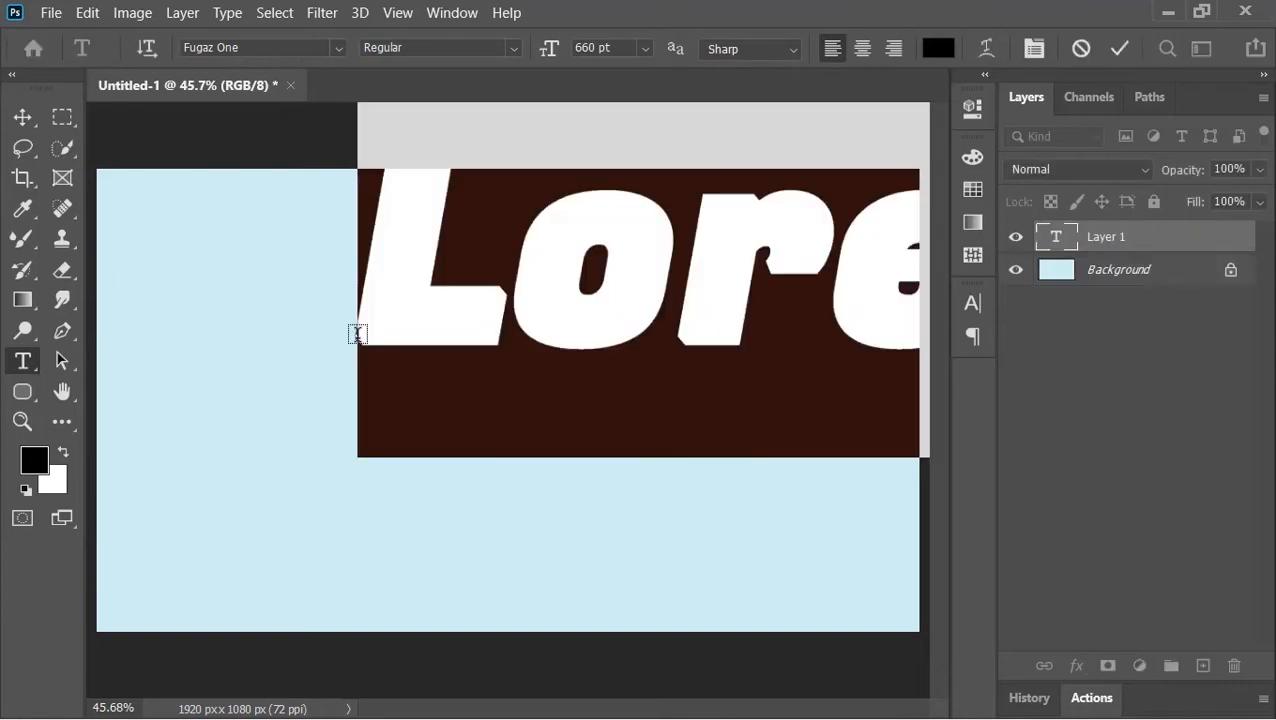
type("3D")
key("ctrl+Return")
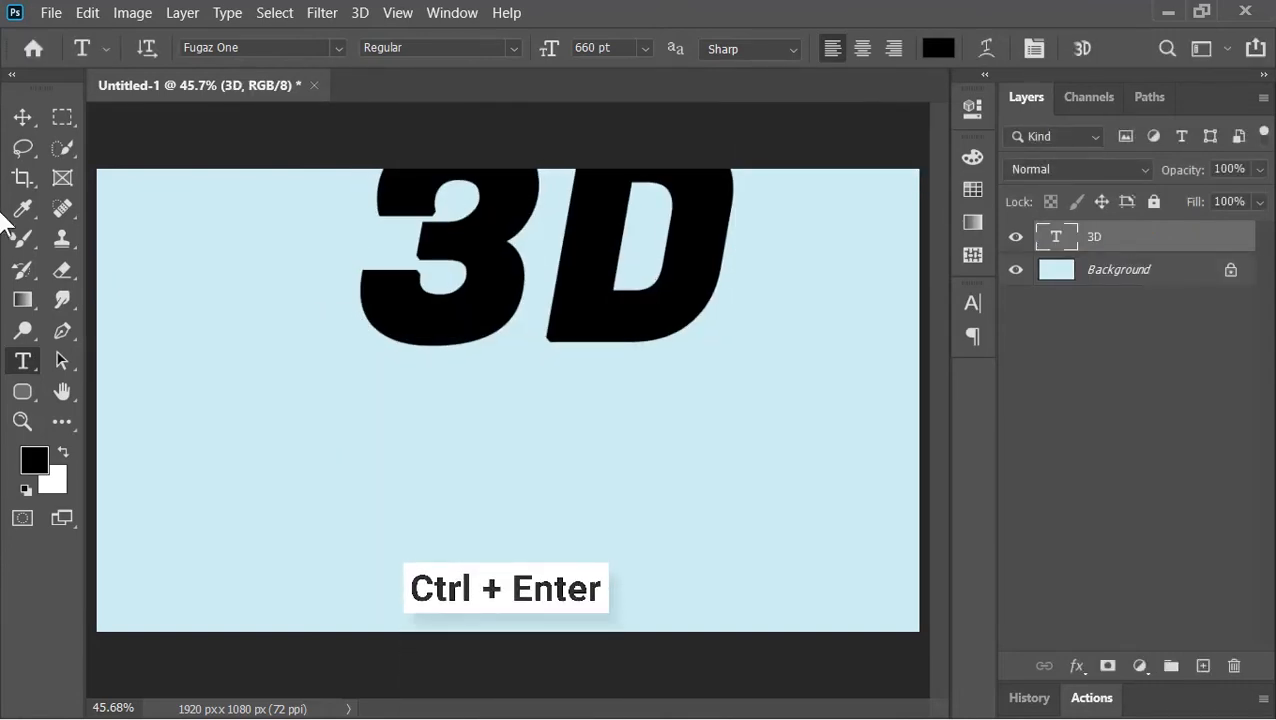
- Move the 3D text down to the canvas centre and convert its layer to a smart object
left_click(22, 116)
left_click_drag(588, 278, 548, 440)
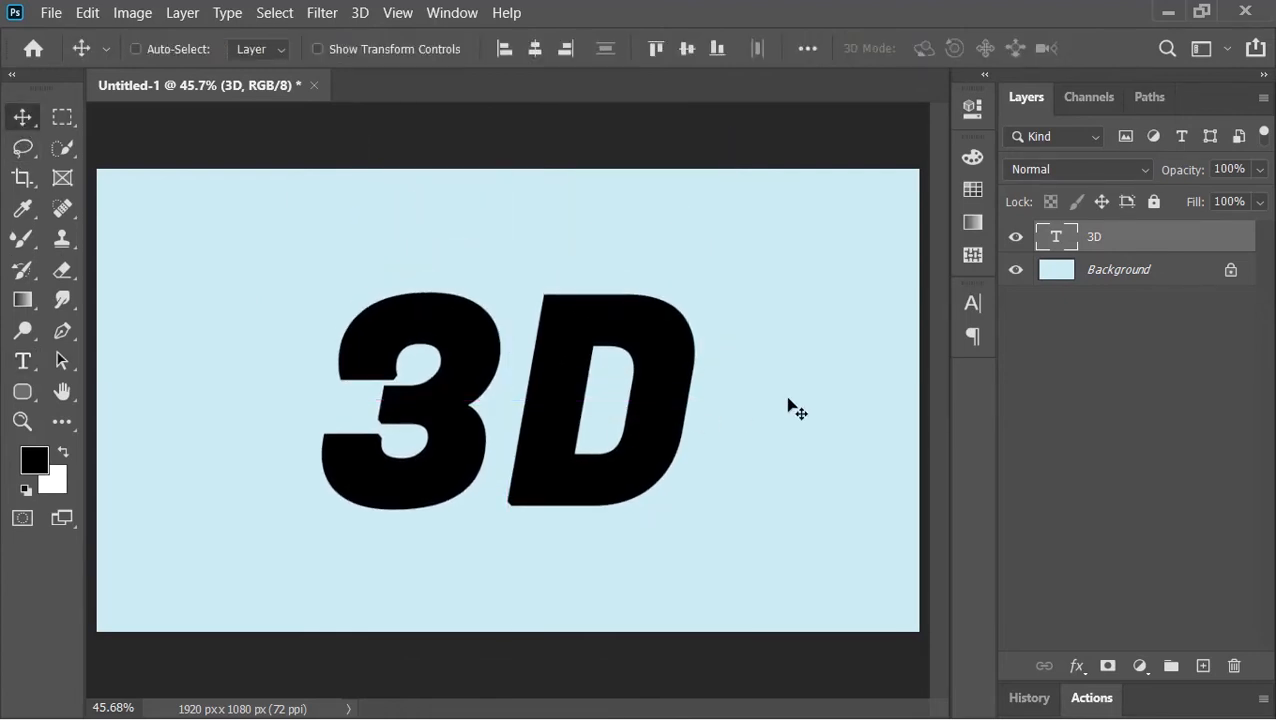
right_click(1114, 255)
left_click(996, 298)
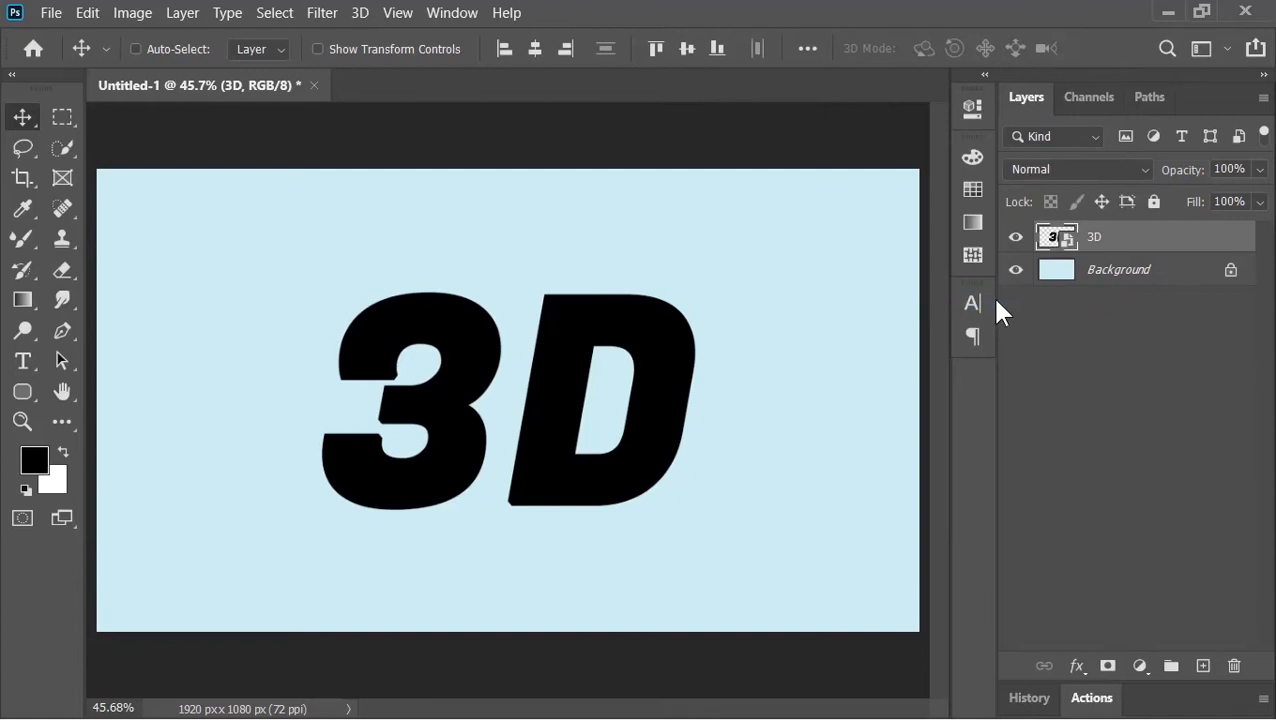
- Add a Gradient Overlay to the 3D layer using the light blue preset gradient
double_click(1112, 240)
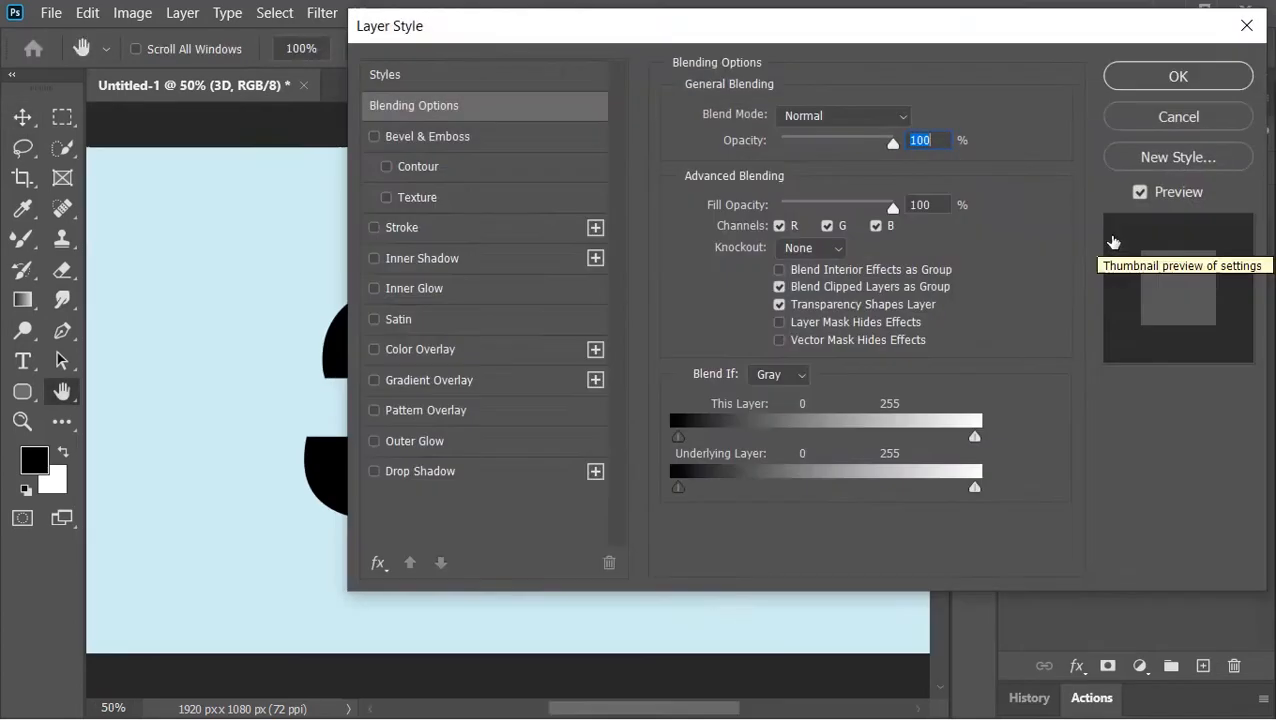
left_click(470, 378)
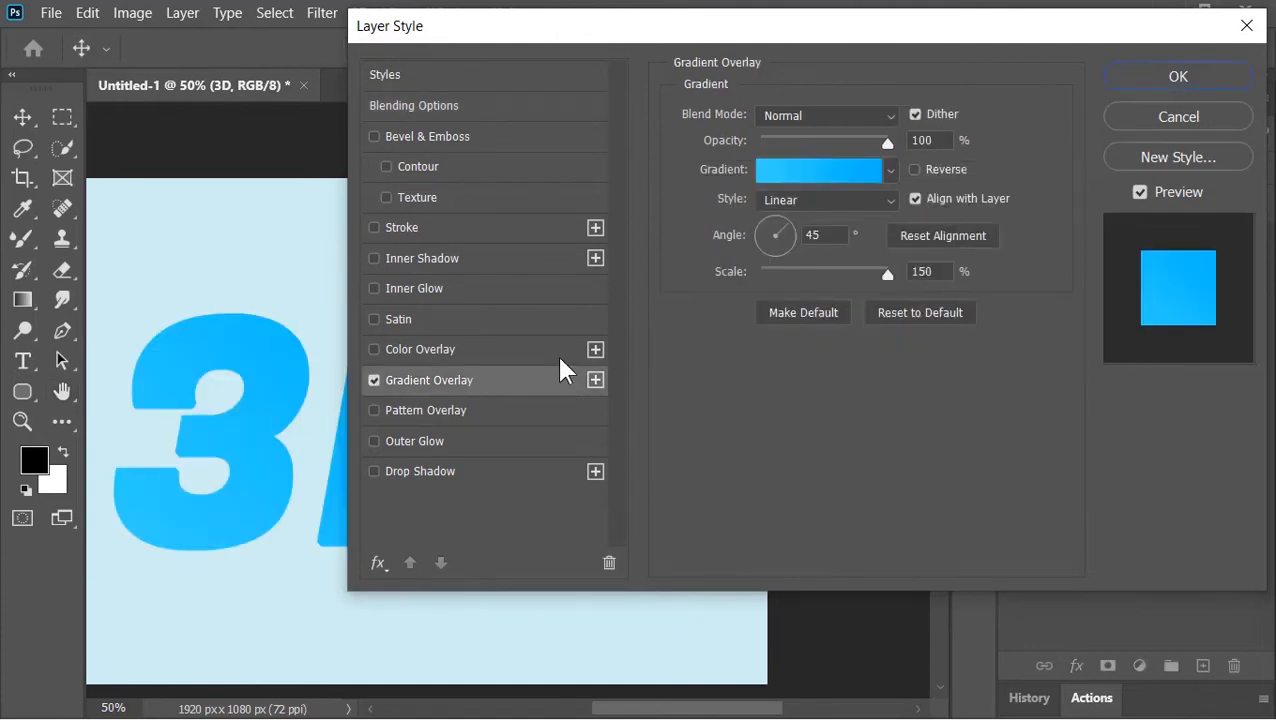
left_click(888, 171)
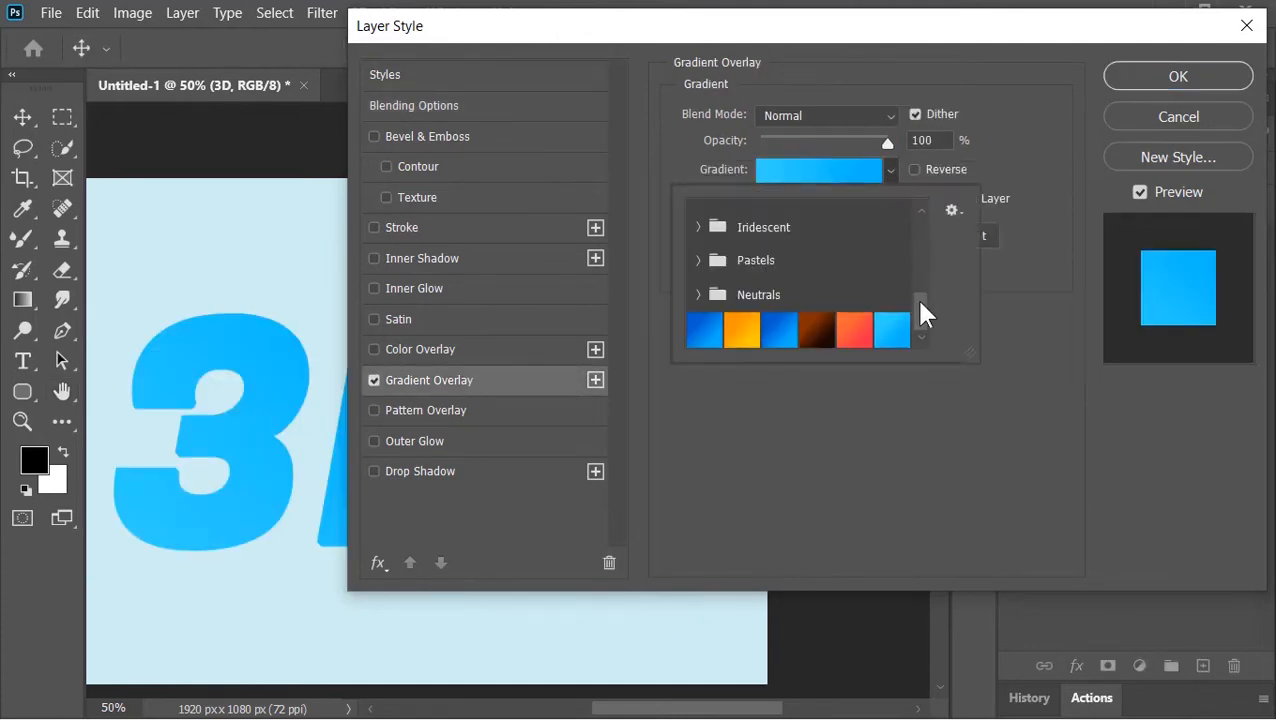
left_click(854, 329)
left_click(783, 331)
left_click(738, 330)
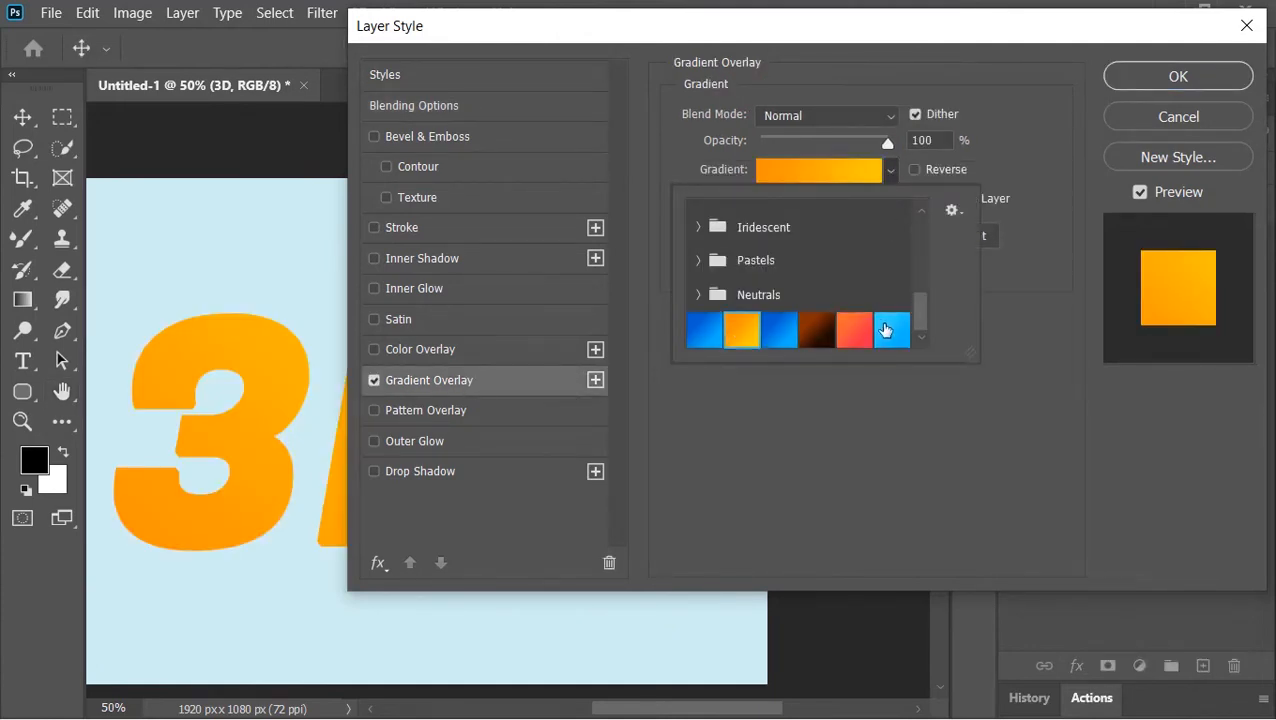
left_click(888, 330)
- Try recolouring the gradient's stops orange and red in the Gradient Editor, then reapply the light blue preset
left_click(835, 176)
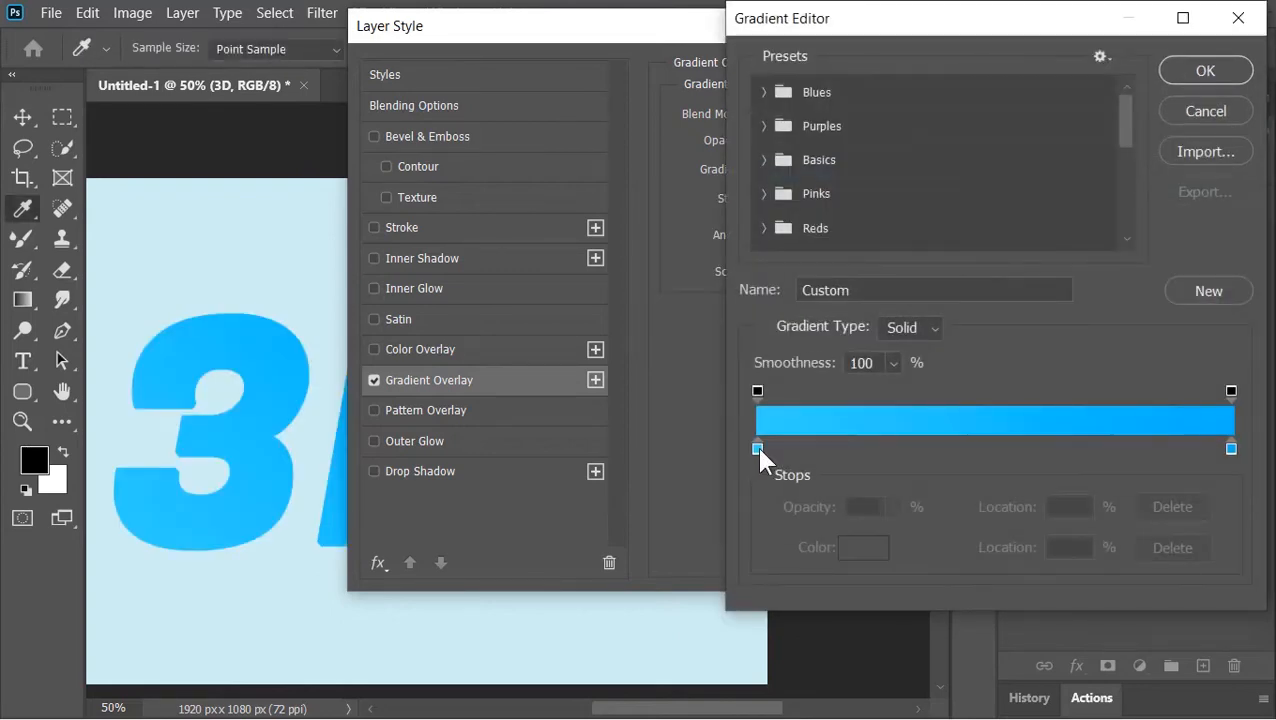
left_click(758, 446)
left_click(860, 546)
left_click(980, 358)
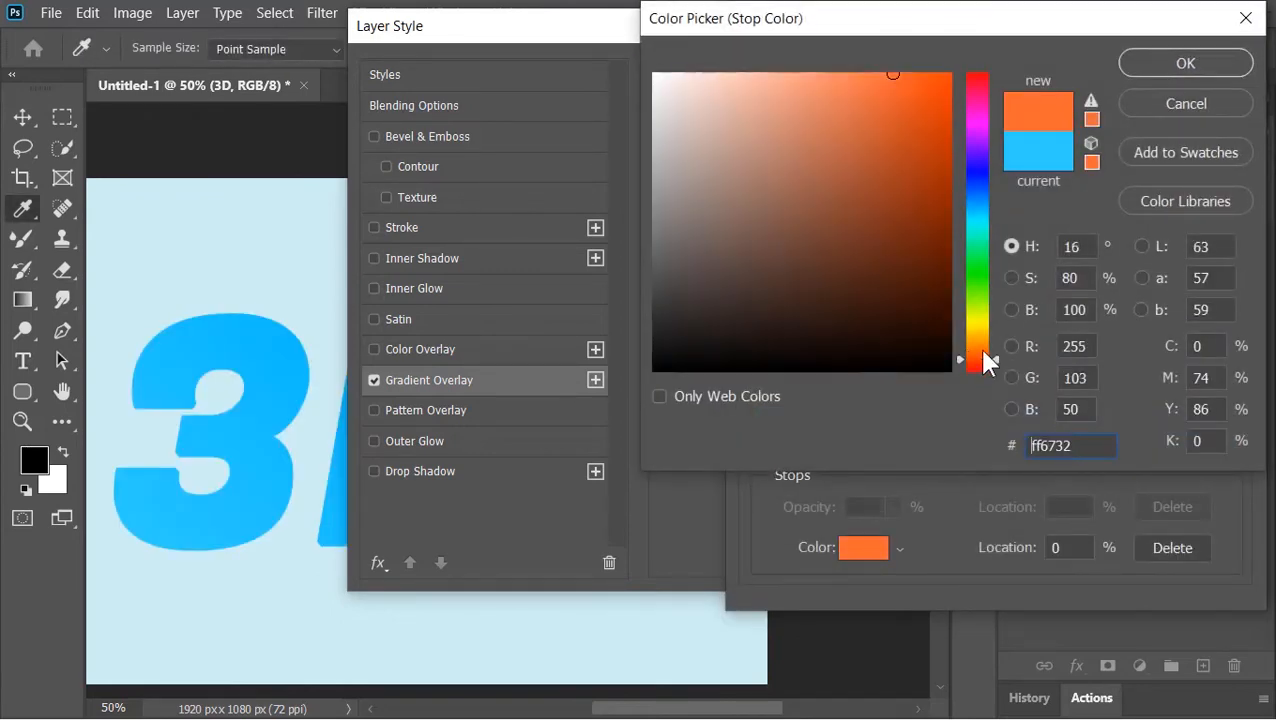
left_click(1182, 62)
left_click(1232, 451)
left_click(867, 546)
left_click(973, 78)
left_click_drag(930, 82, 893, 73)
left_click(1176, 68)
left_click(1115, 124)
left_click_drag(1115, 124, 1119, 251)
left_click(958, 236)
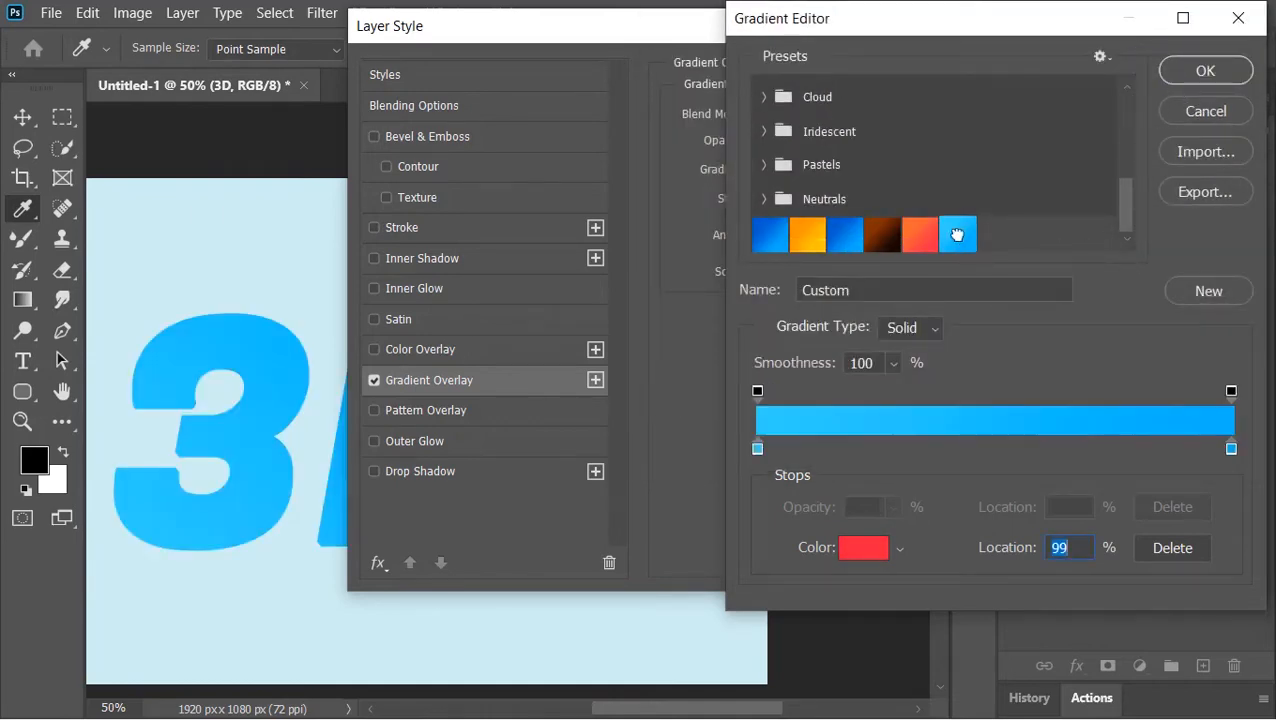
left_click(1200, 74)
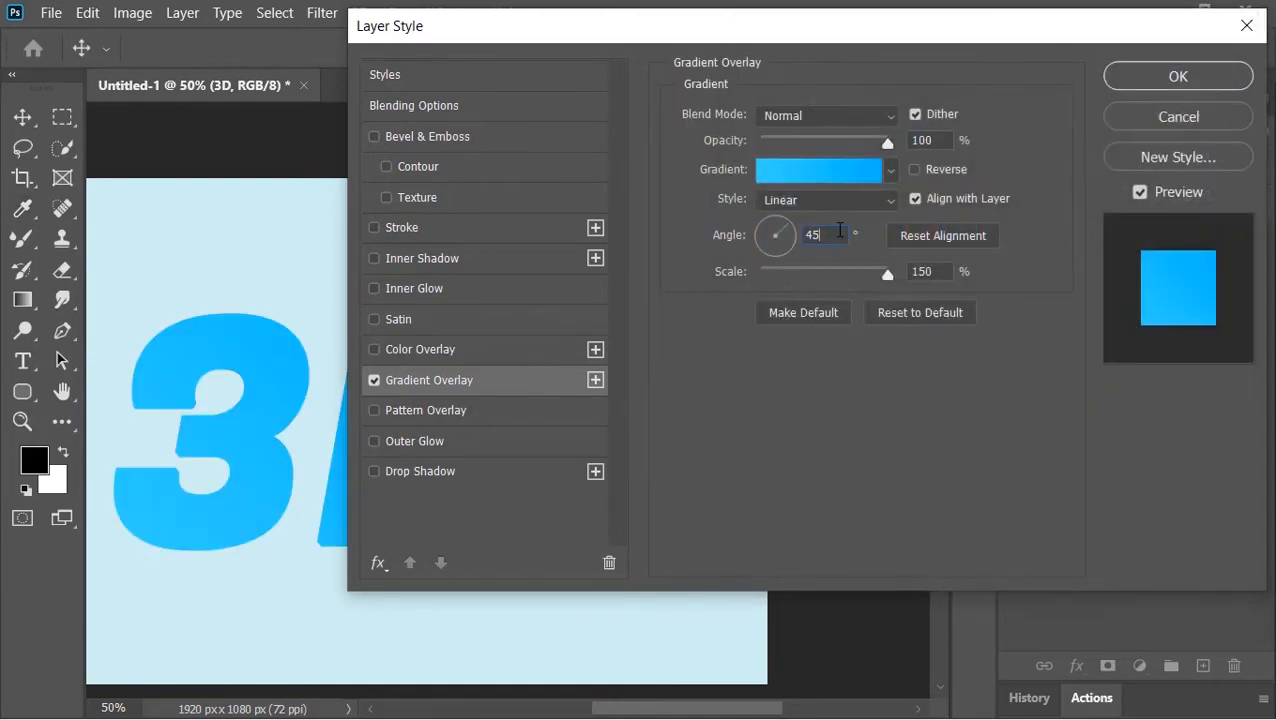
- Apply the gradient overlay style and fit the canvas to the screen
left_click(937, 270)
left_click(1140, 86)
left_click(1250, 236)
key("ctrl+0")
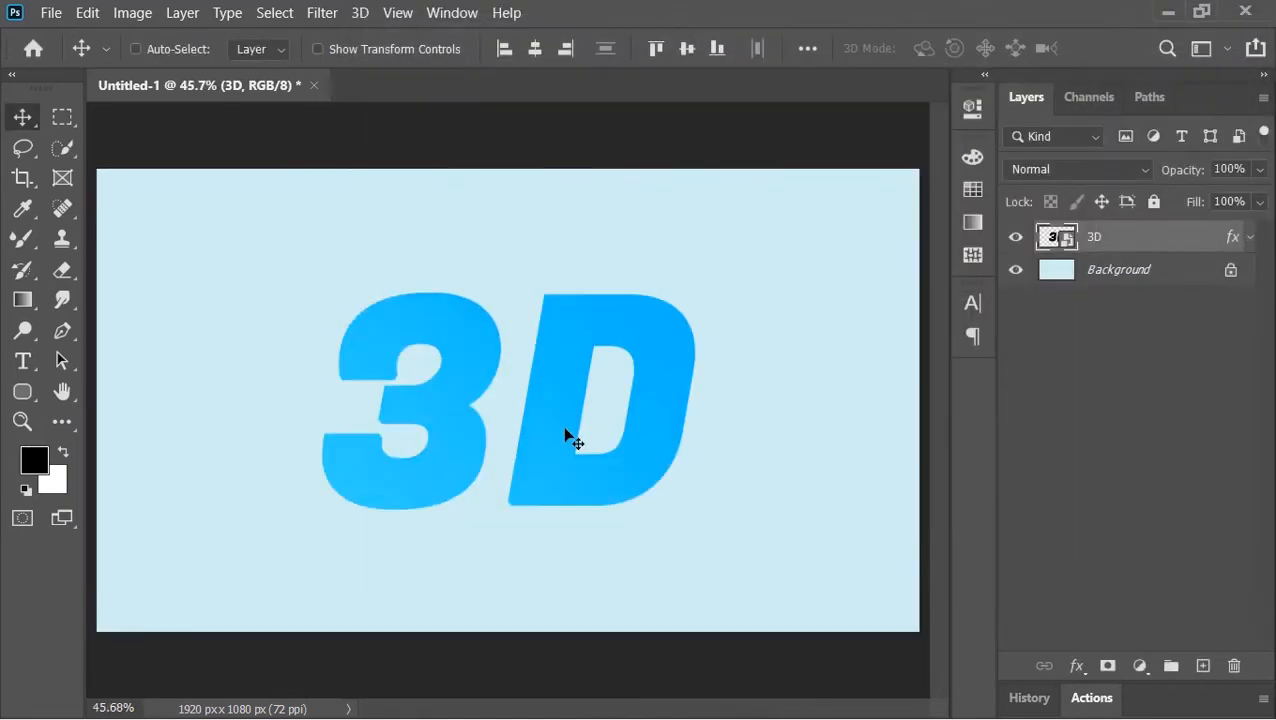
- Move the text slightly up and run the Play Me First action from the 3D Action Extuder set
left_click_drag(565, 432, 578, 374)
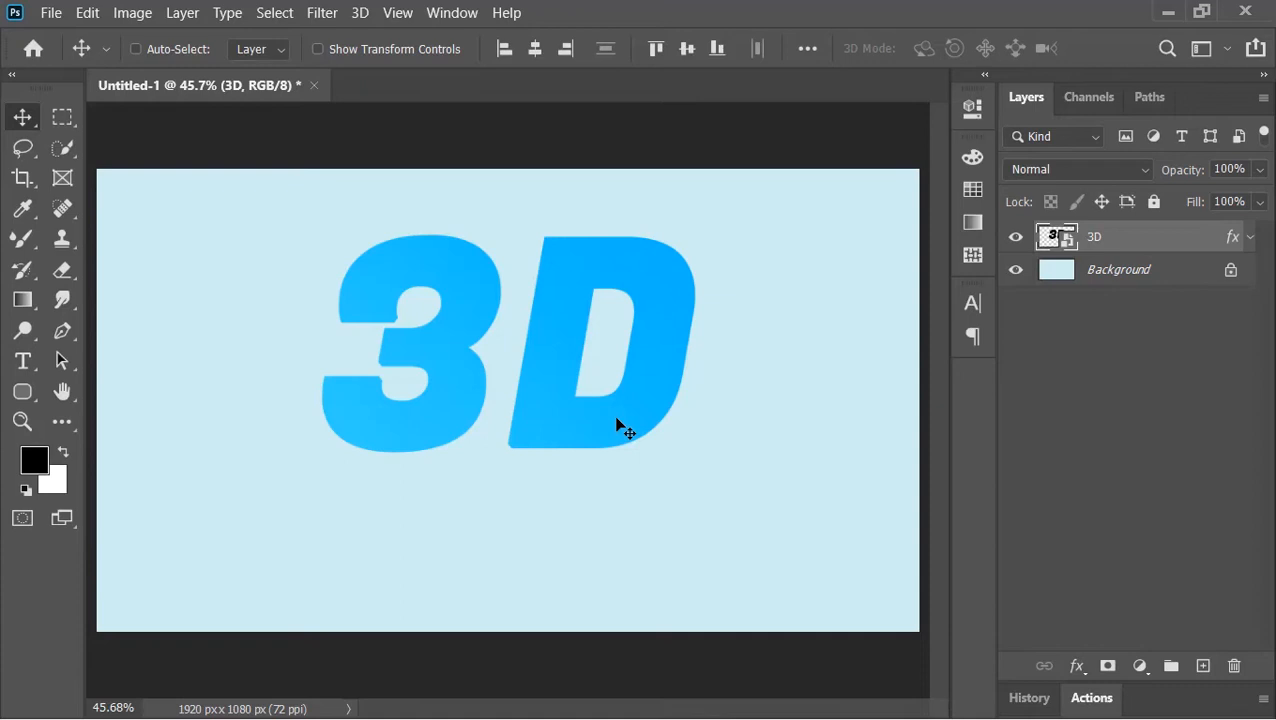
left_click(466, 13)
left_click(523, 174)
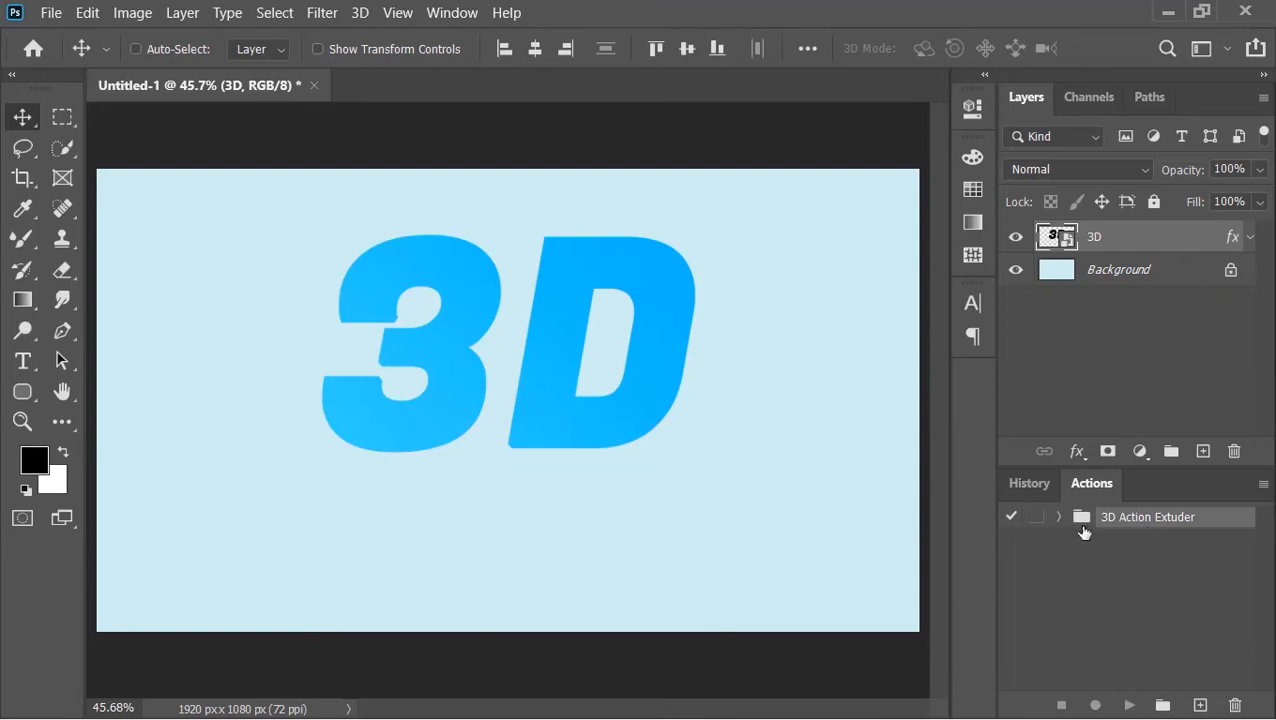
left_click(1059, 517)
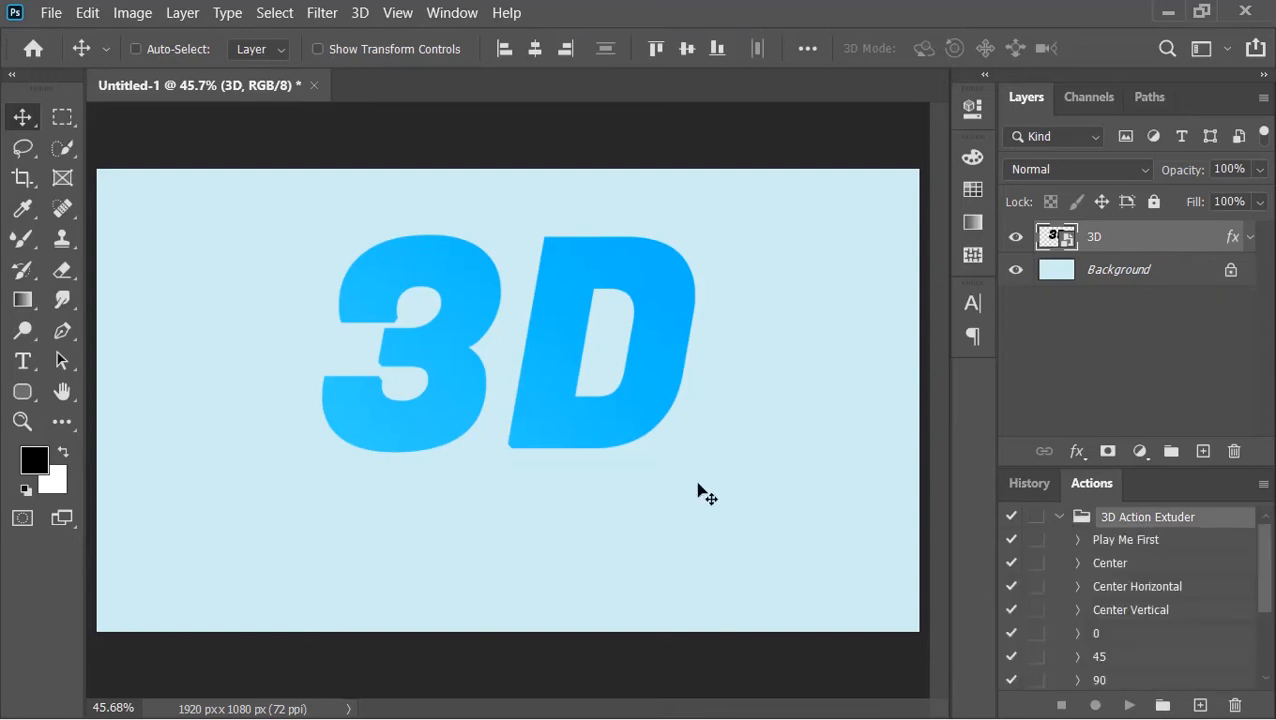
left_click(1133, 545)
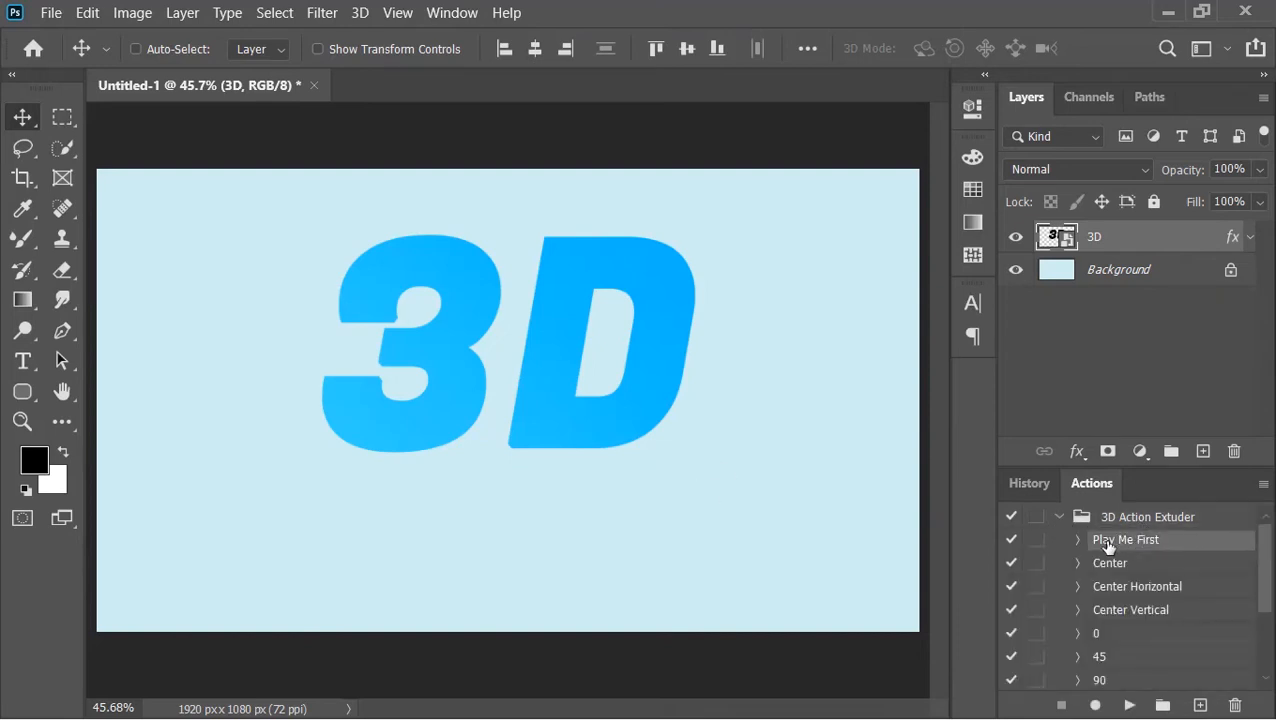
left_click(1129, 705)
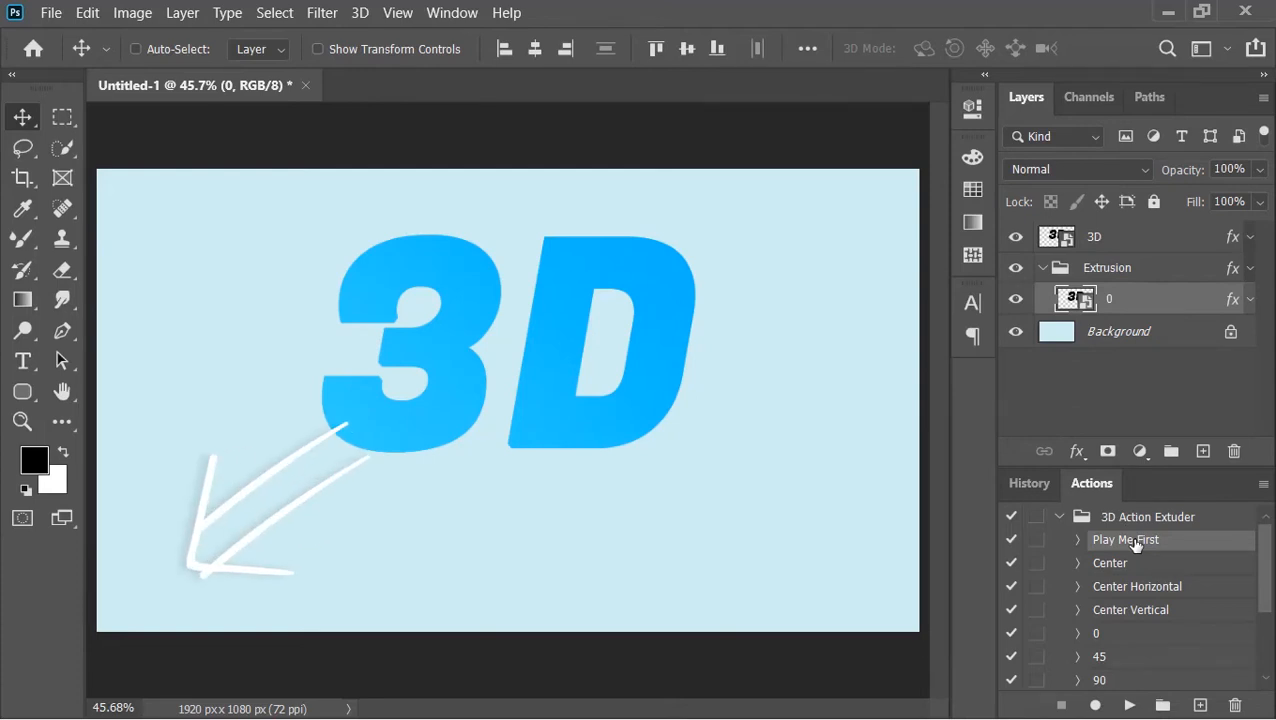
- Run the -135 action to extrude the text, then collapse the Actions panel and the Extrusion group
scroll(1133, 545, "down", 3)
left_click(1121, 634)
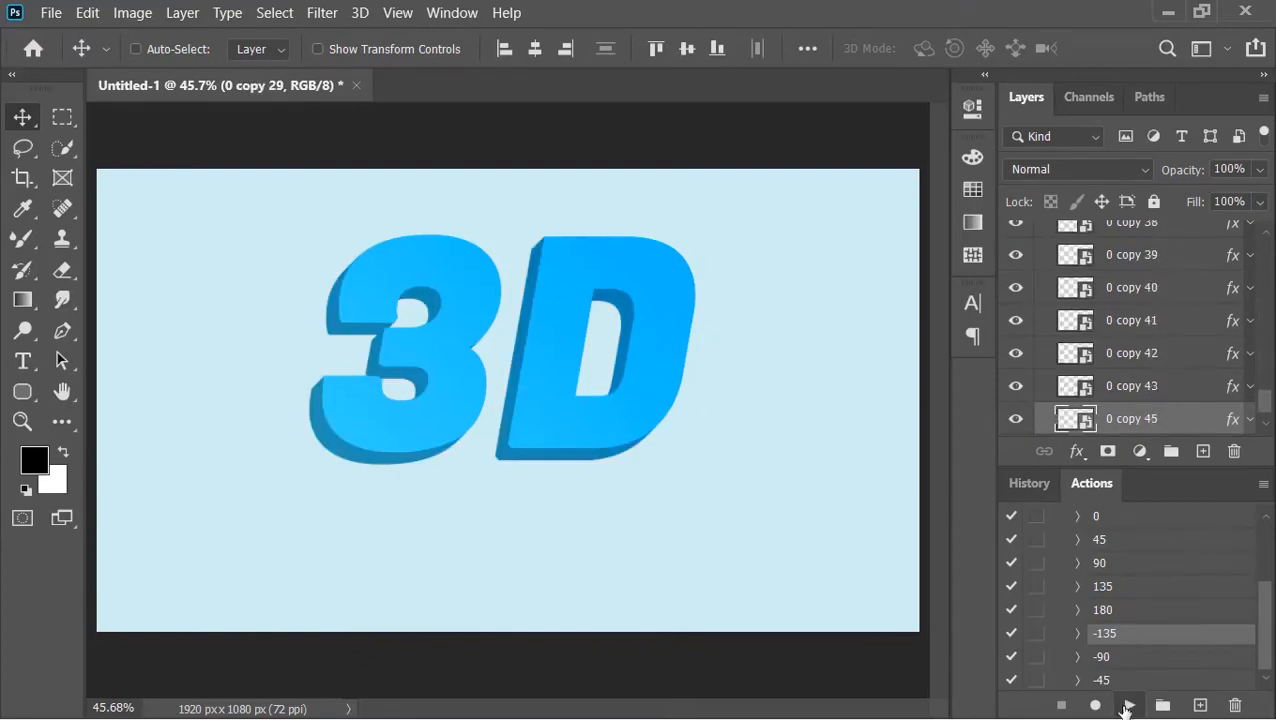
double_click(1090, 483)
scroll(1091, 480, "up", 12)
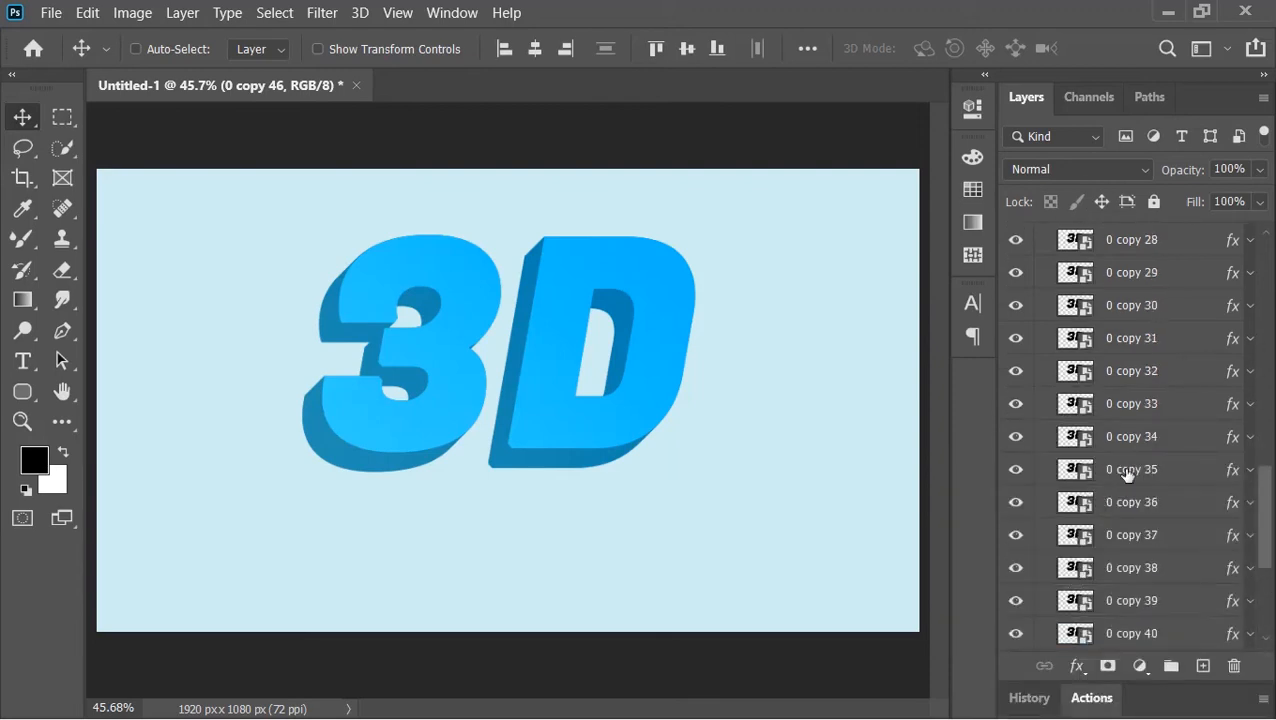
left_click(1045, 270)
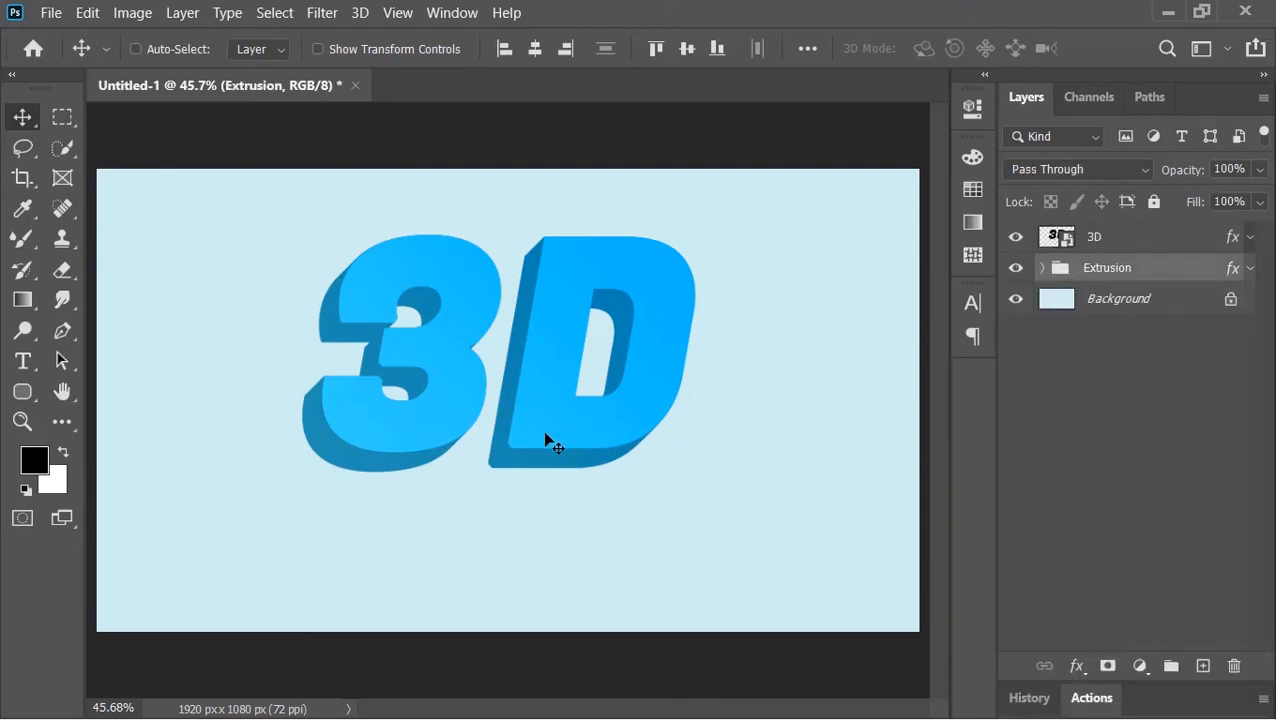
- Set the Extrusion group's Color Overlay opacity to 15%
right_click(1157, 268)
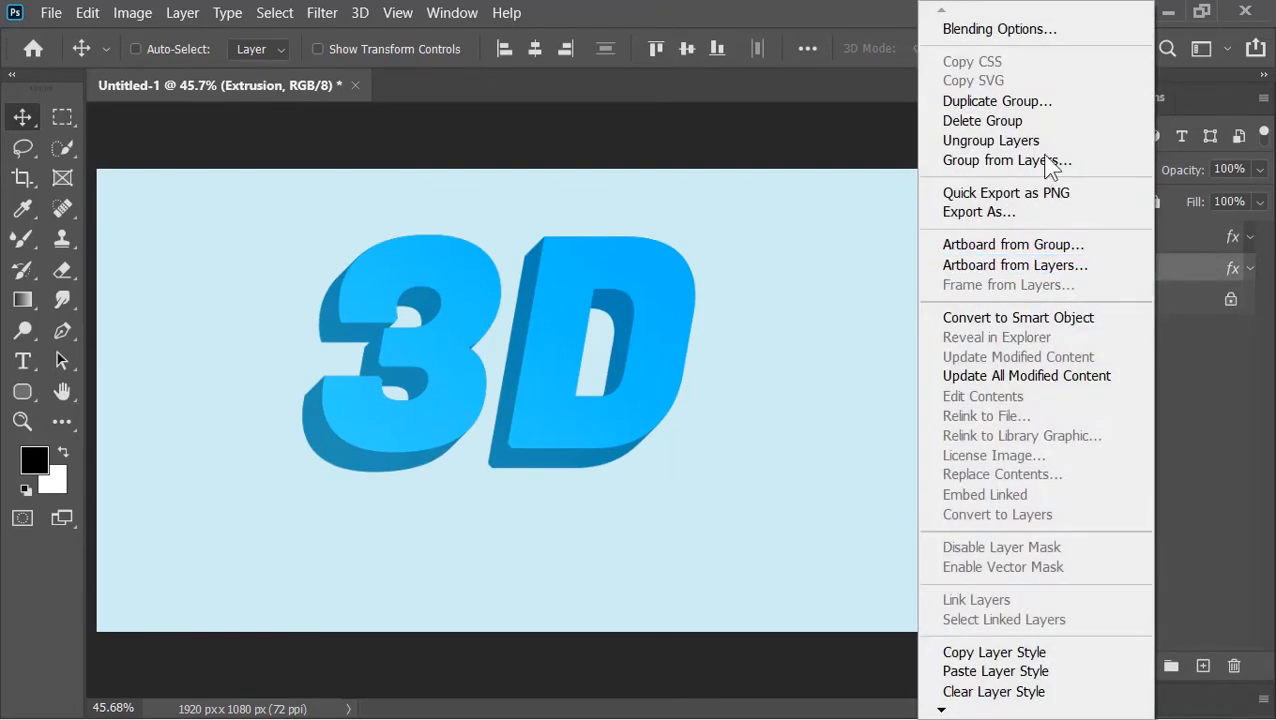
left_click(1011, 28)
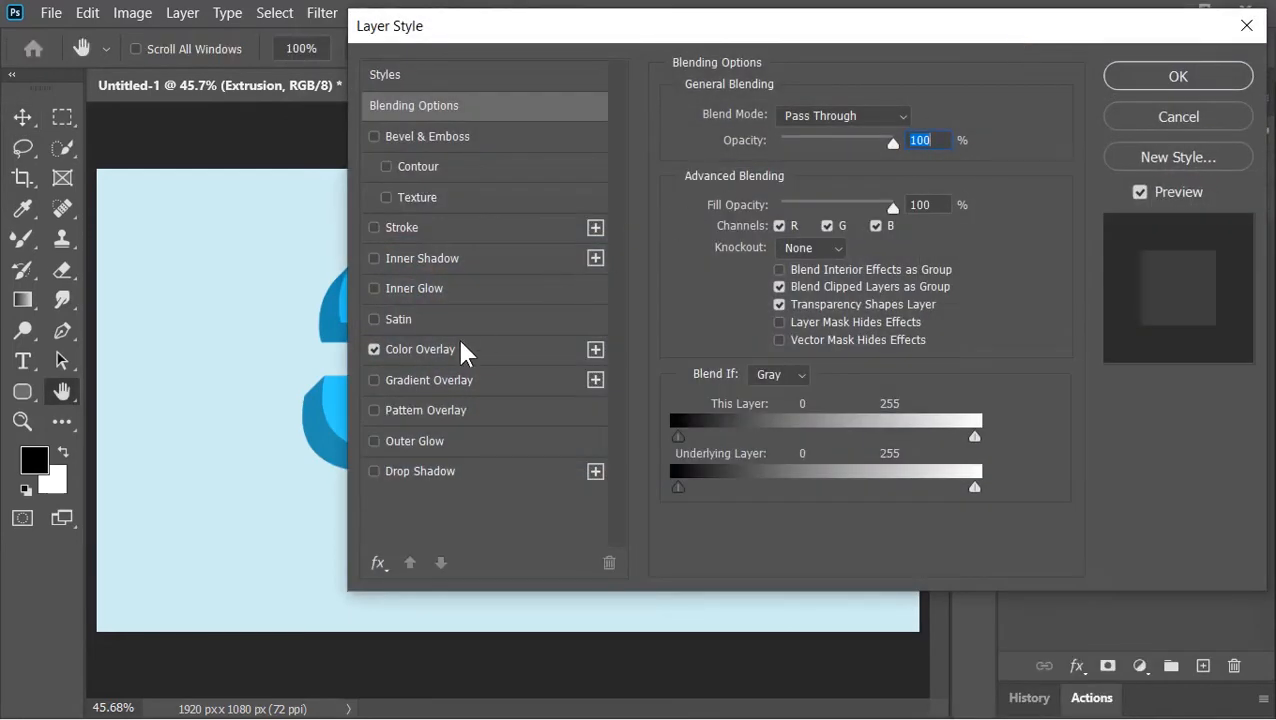
left_click(455, 349)
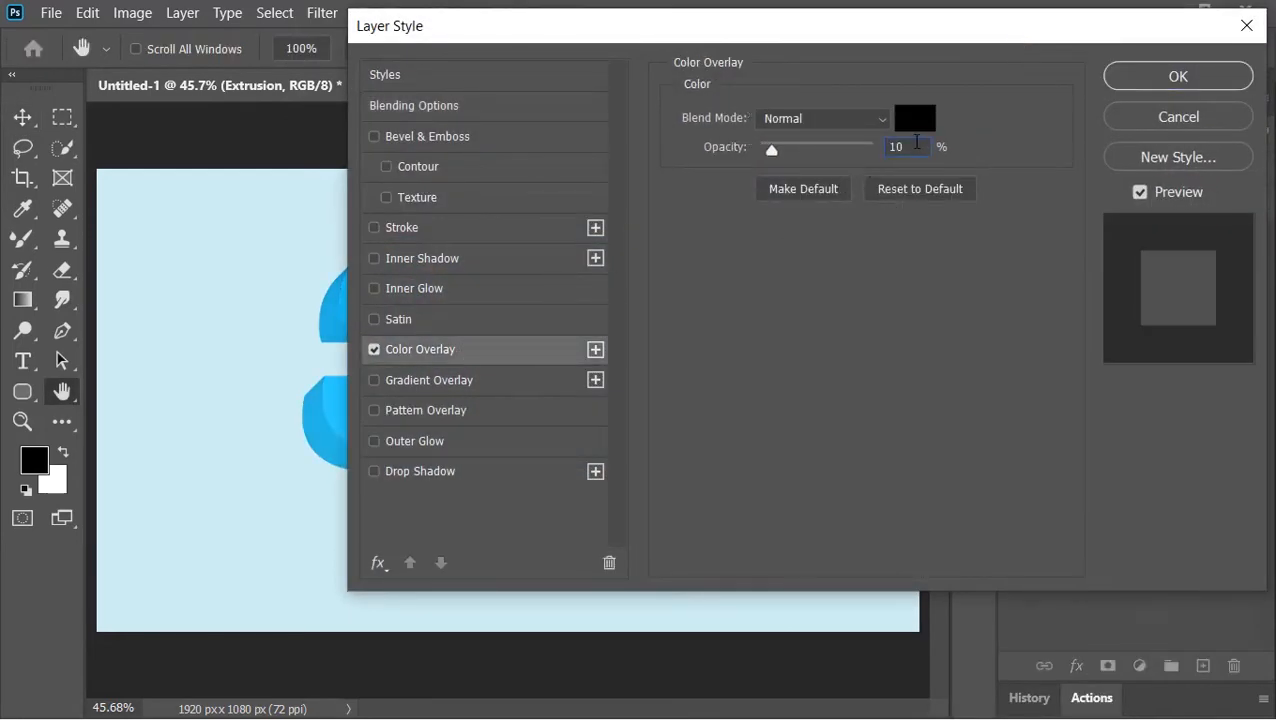
double_click(902, 147)
type("15")
left_click(1137, 85)
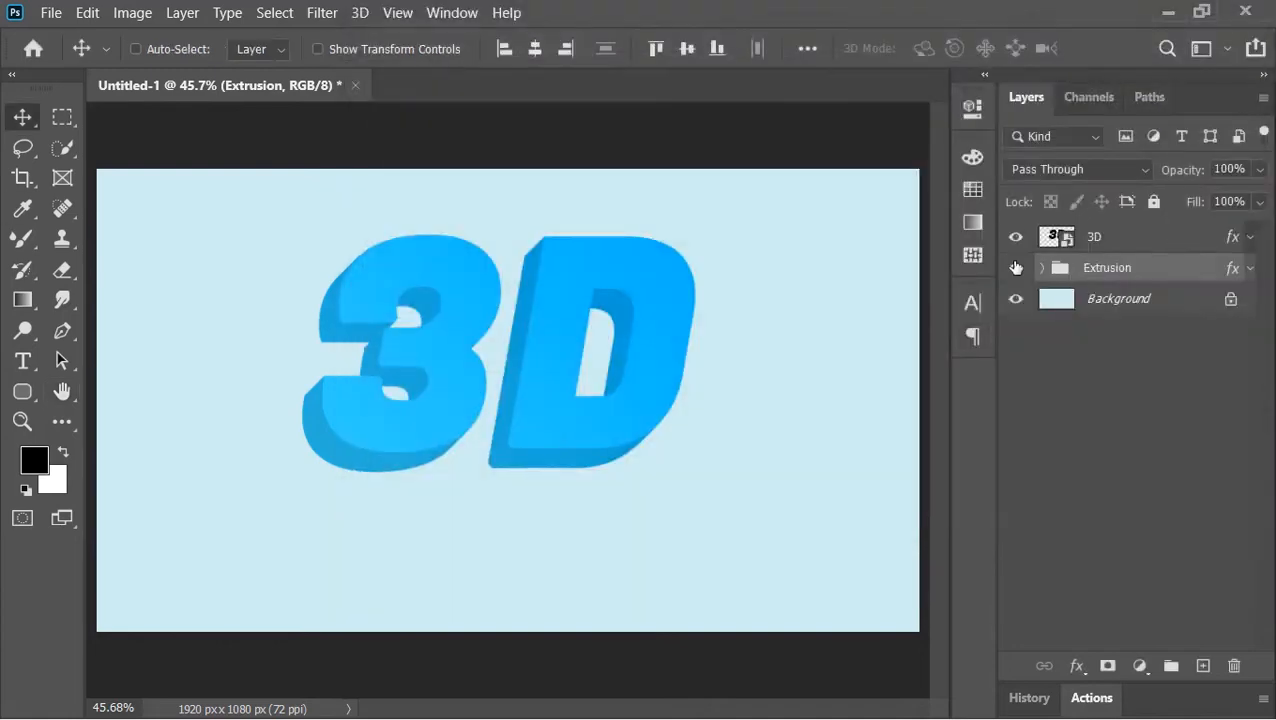
- Apply a Bevel & Emboss effect to the 3D text layer
left_click(1125, 241)
right_click(1123, 243)
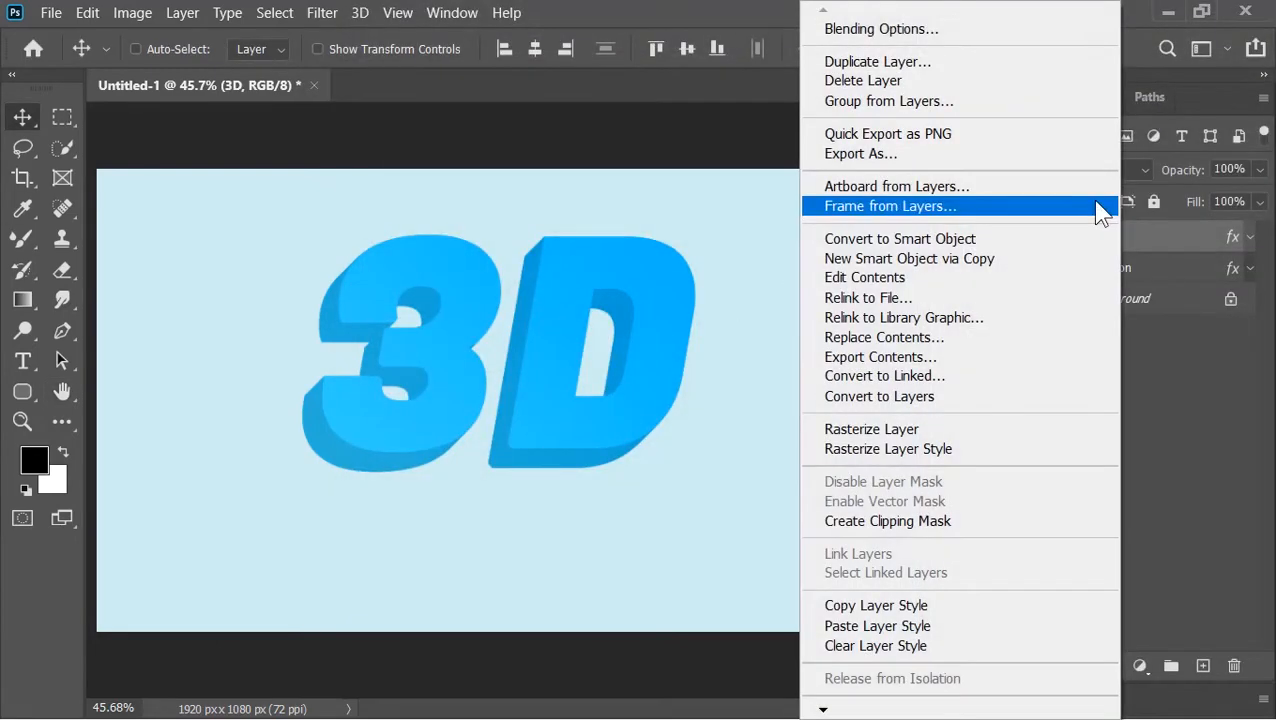
left_click(969, 28)
left_click(462, 142)
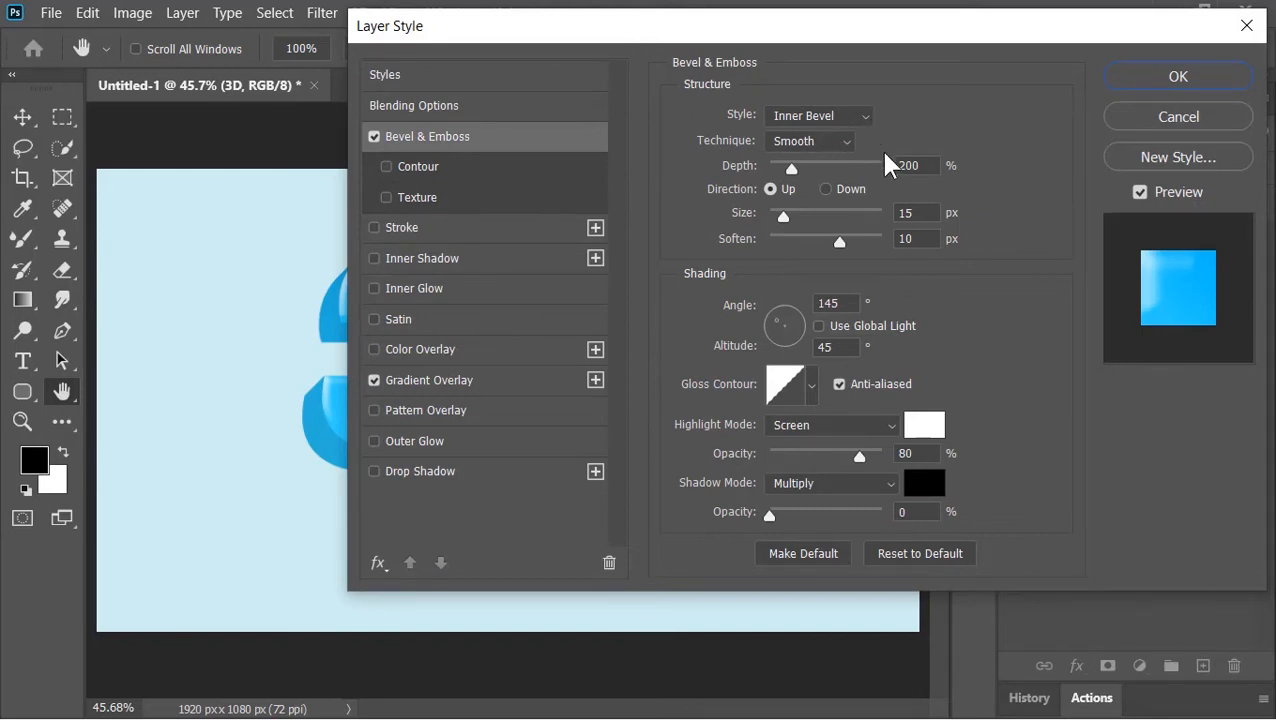
left_click(924, 163)
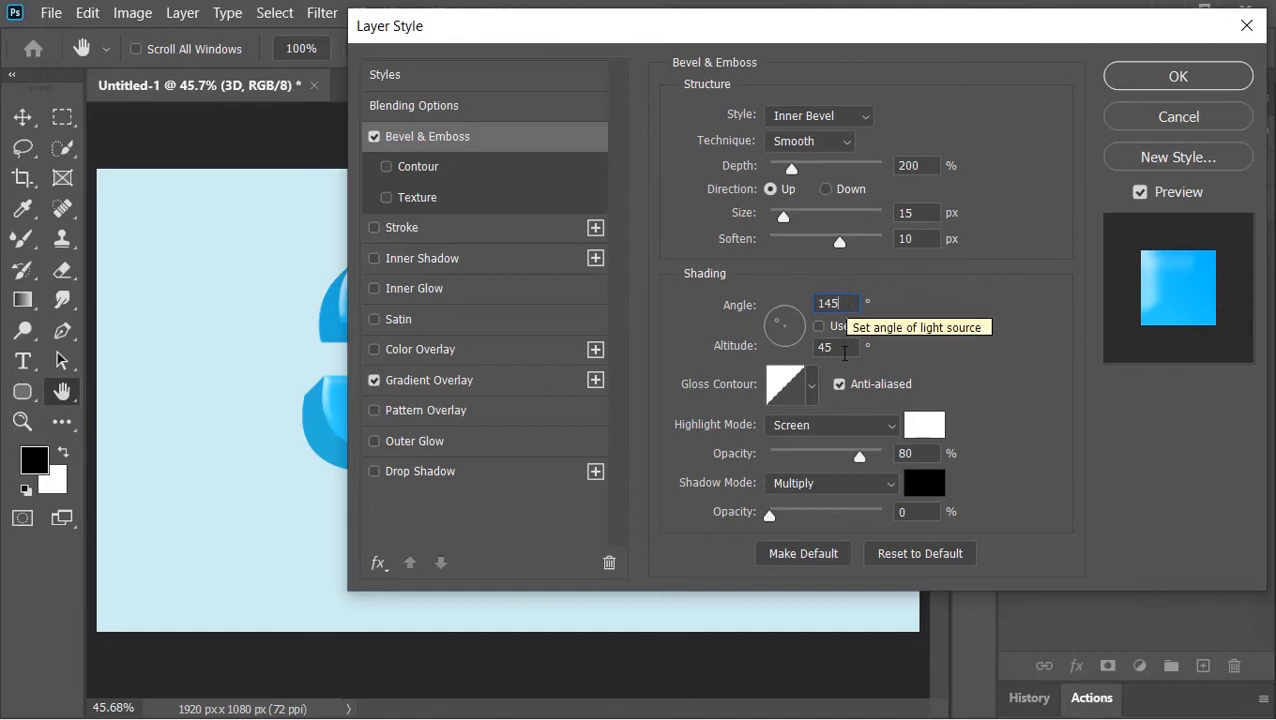
left_click(849, 347)
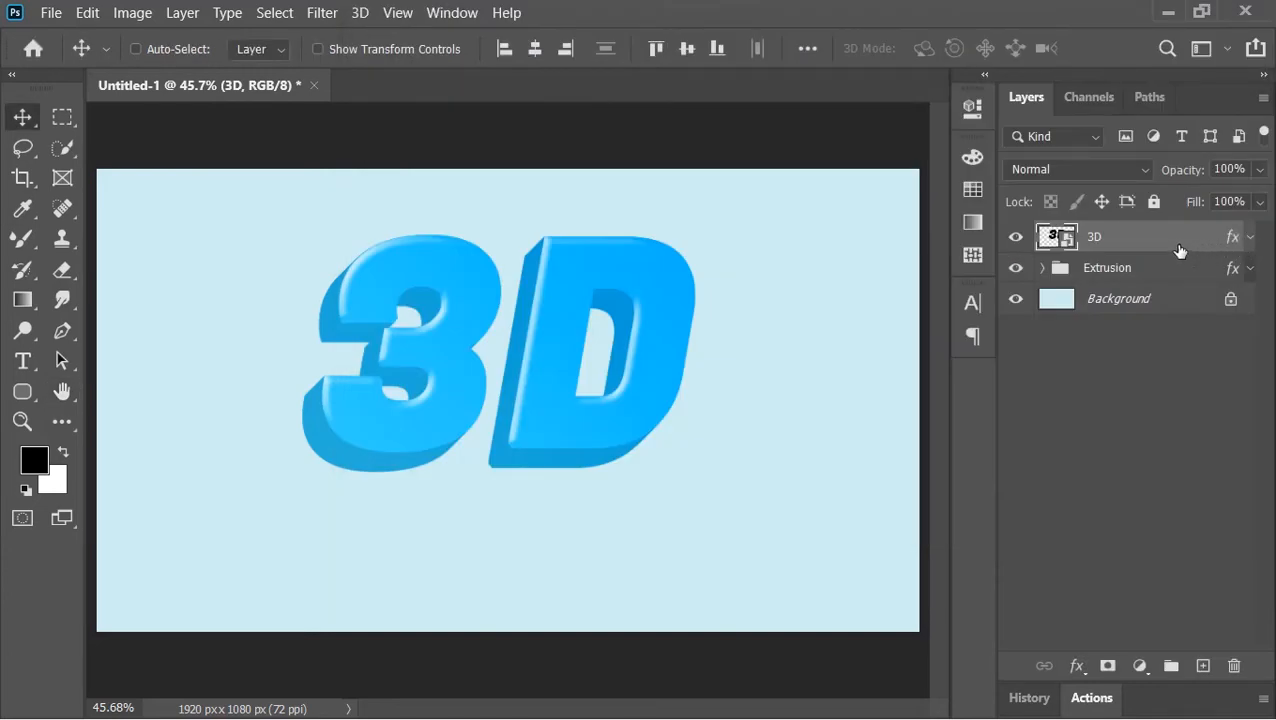
- Duplicate the 3D layer and rename the copy Shadow
key("ctrl+j")
double_click(1102, 236)
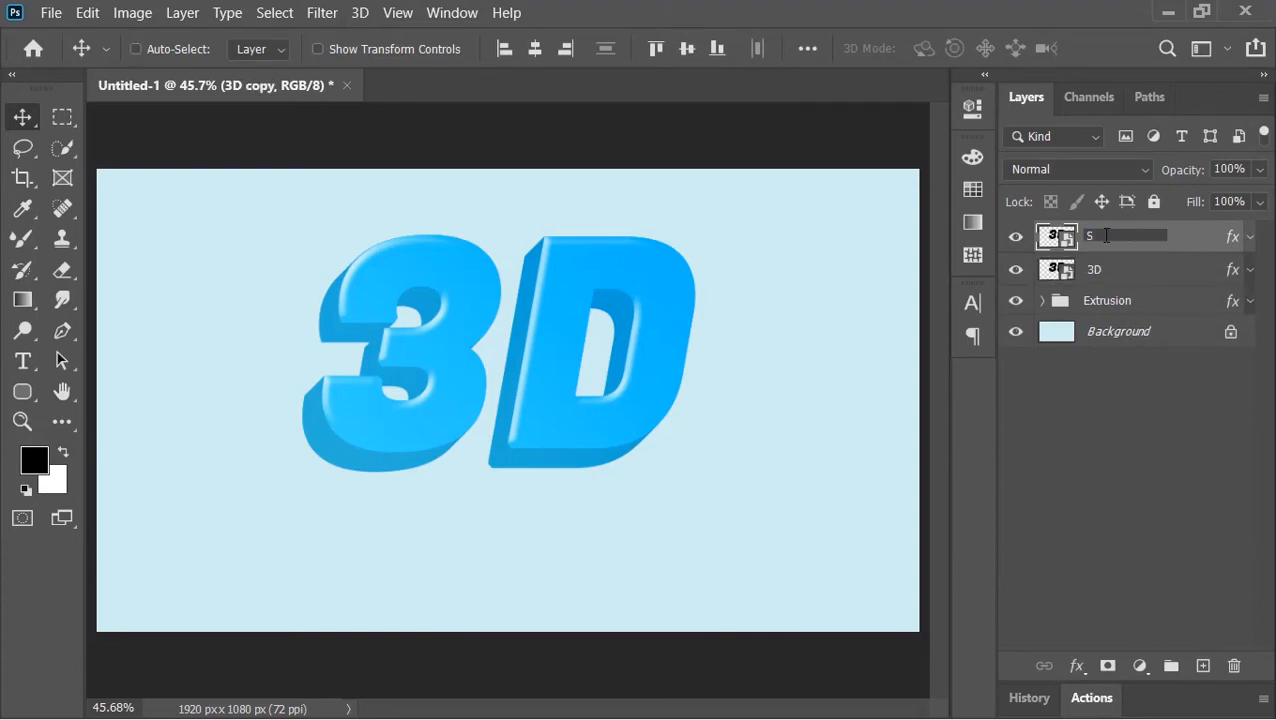
type("Shadow")
key("Return")
- Remove the Shadow layer's effects and move it below the Extrusion group
left_click_drag(1234, 240, 1236, 666)
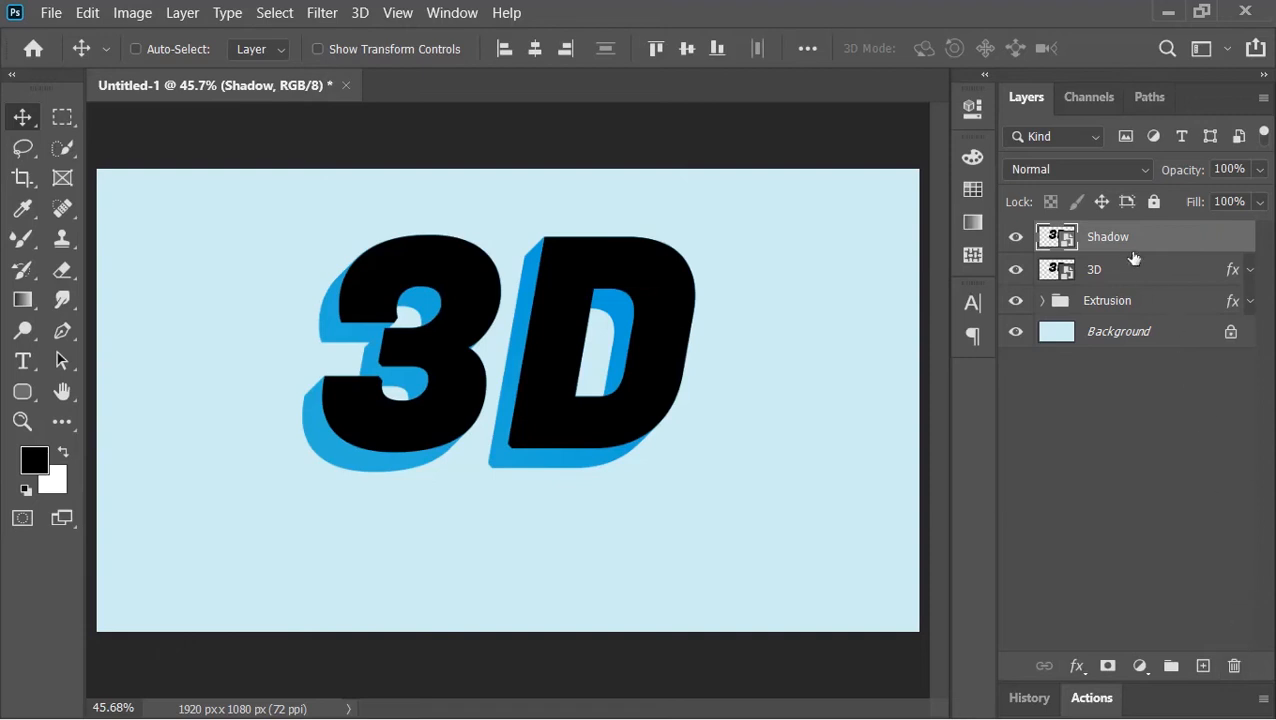
left_click_drag(1110, 238, 1113, 316)
- Squash the Shadow layer into a flat shape beneath the text with Free Transform
key("ctrl+t")
left_click_drag(518, 277, 518, 457)
left_click_drag(518, 418, 521, 516)
mouse_move(554, 534)
left_mouse_down()
mouse_move(518, 535)
mouse_move(530, 538)
left_mouse_up()
key("Return")
- Apply a Motion Blur to the Shadow layer with angle 0° and distance 100 pixels
left_click(320, 24)
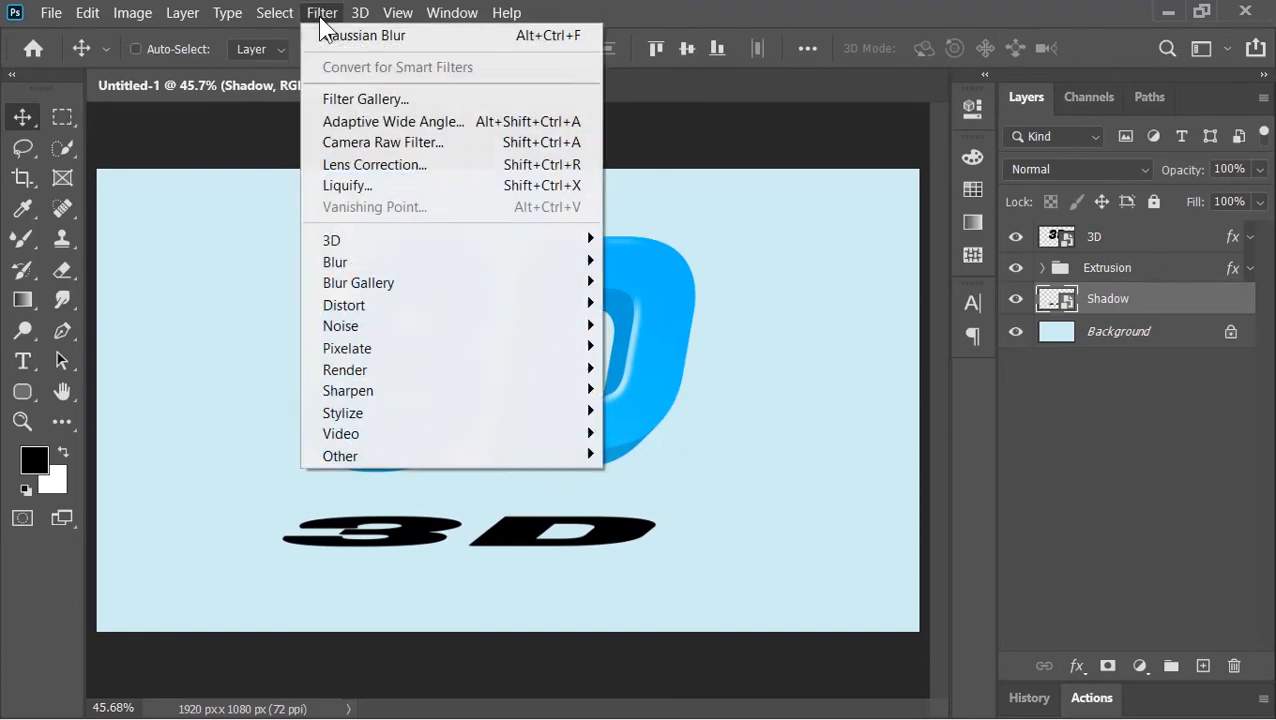
mouse_move(416, 270)
left_click(684, 395)
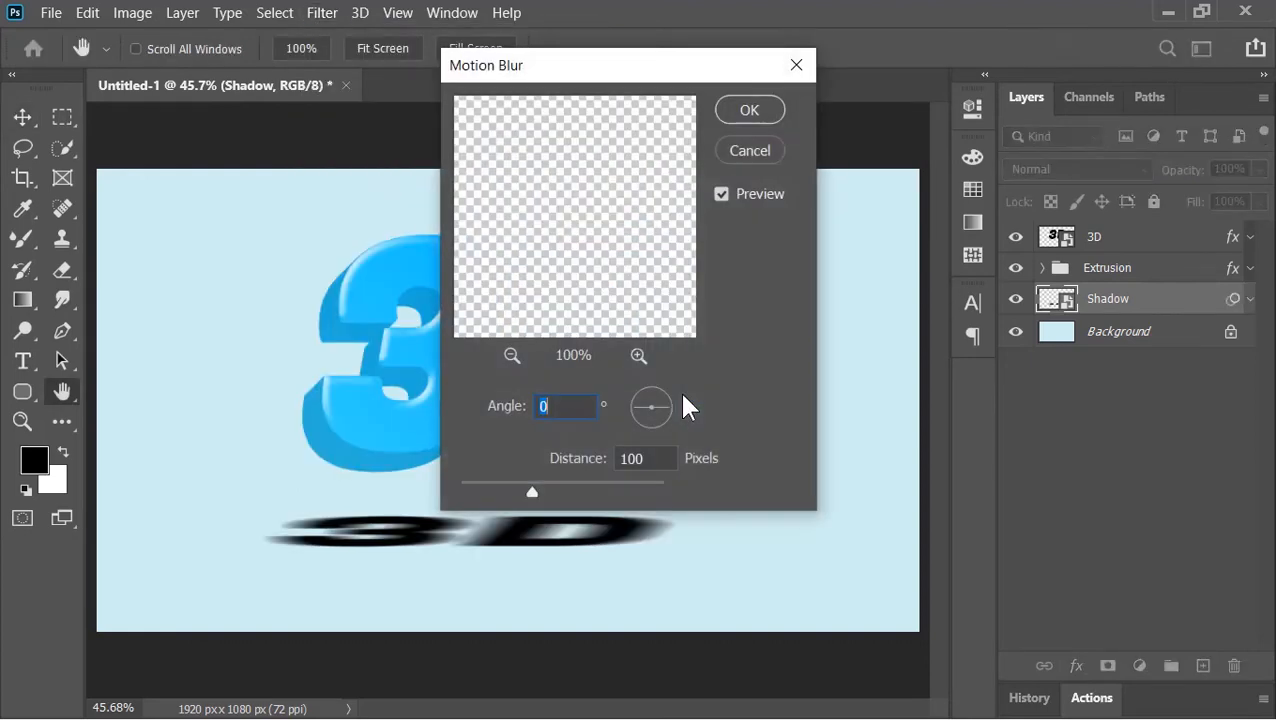
left_click(578, 406)
double_click(648, 458)
left_click(755, 110)
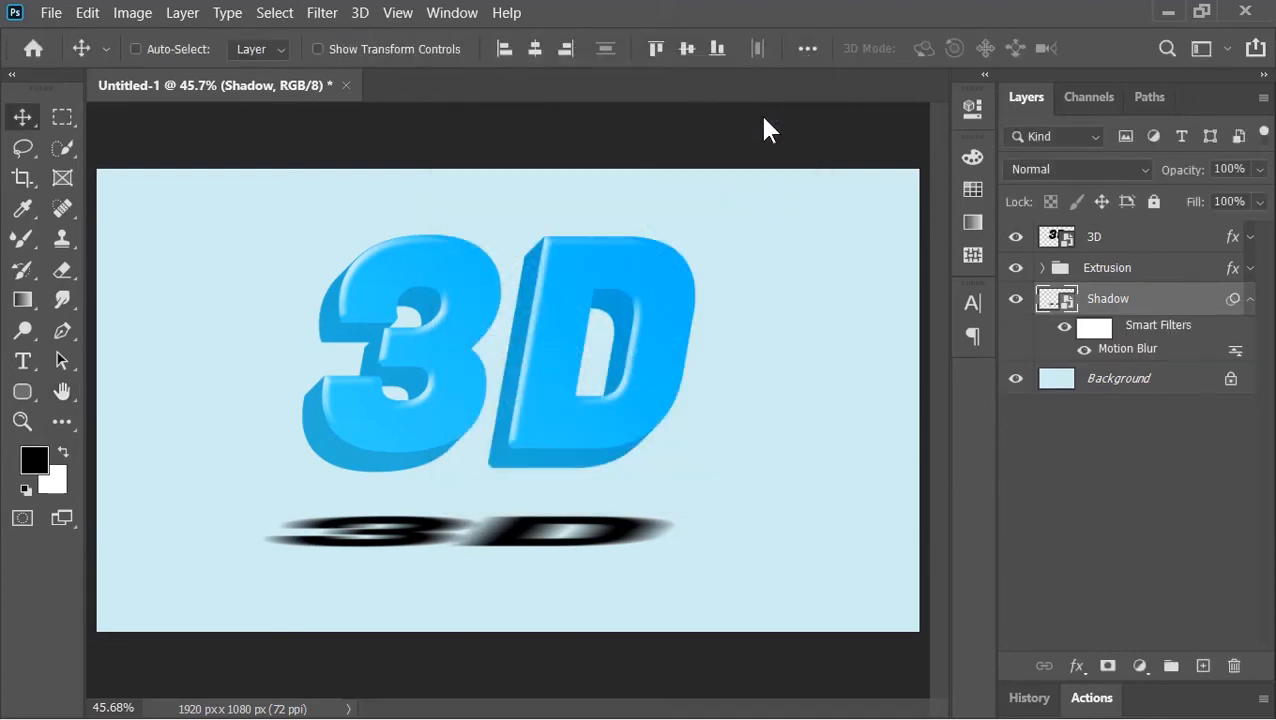
- Add a Gaussian Blur with a 10 pixel radius to the Shadow layer
left_click(340, 16)
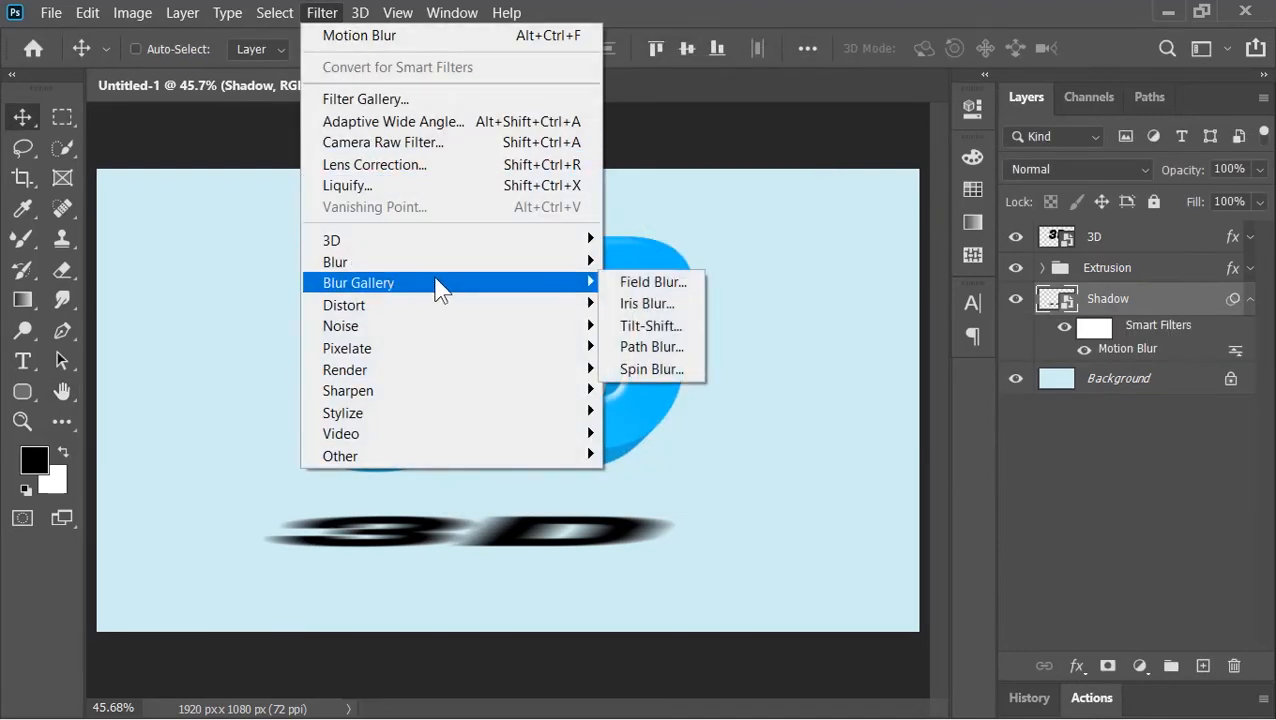
mouse_move(435, 267)
left_click(662, 348)
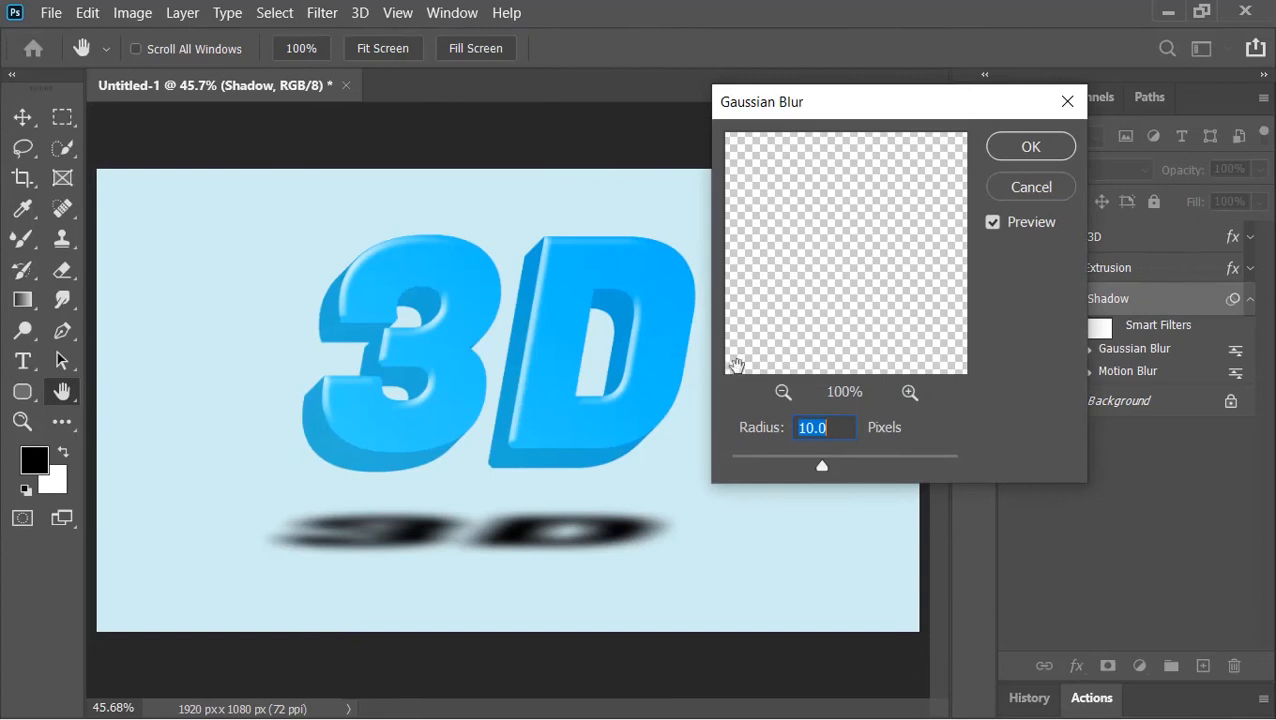
left_click(1030, 147)
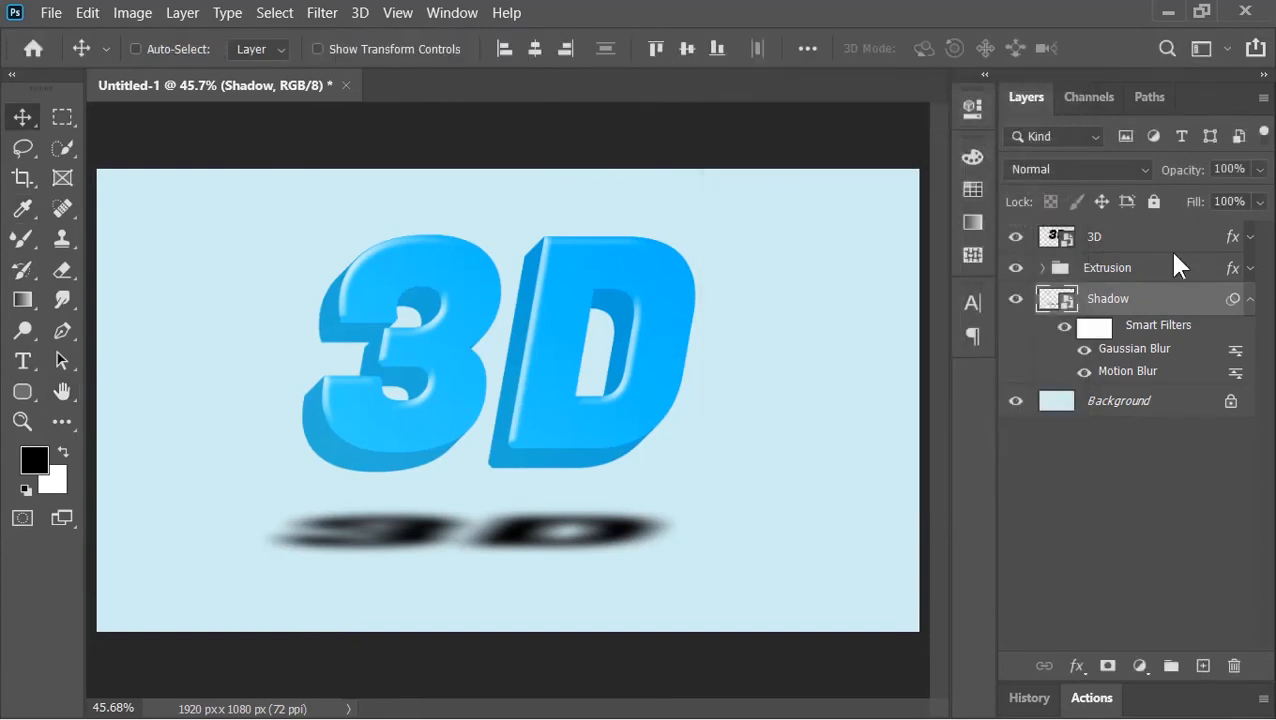
- Set the Shadow layer's opacity to 50%
left_click(1250, 299)
left_click(1241, 169)
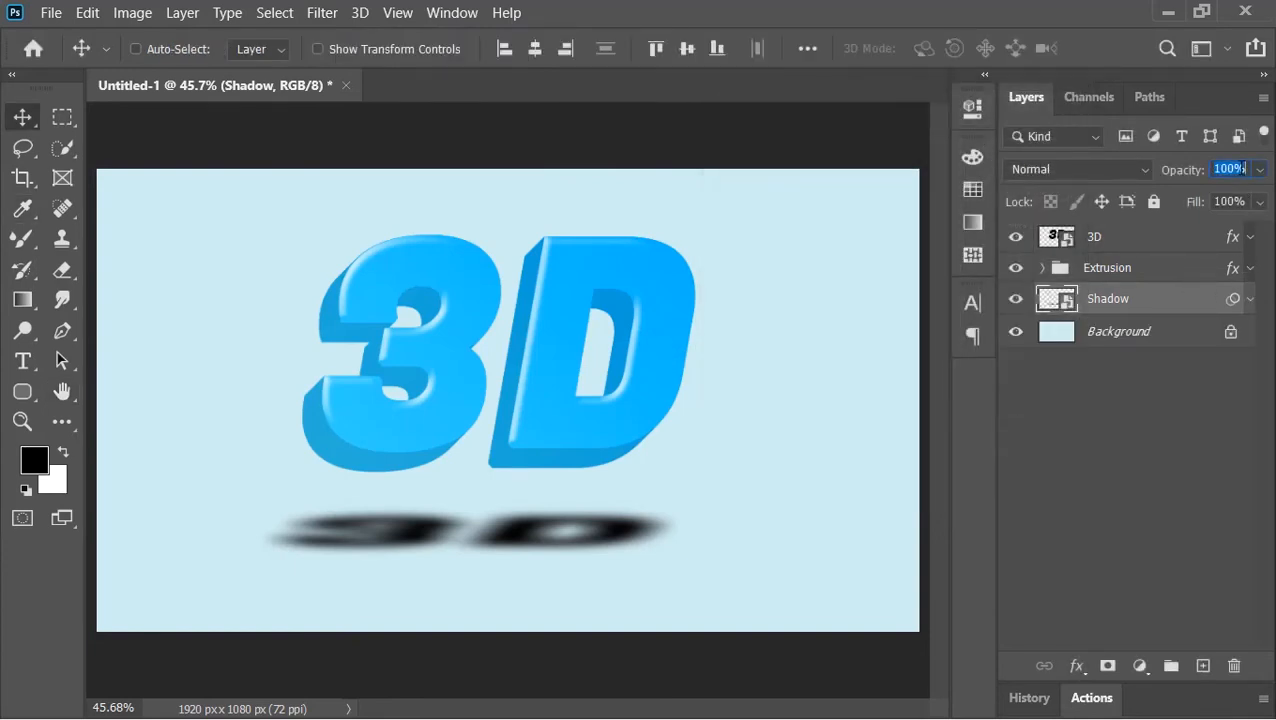
type("50")
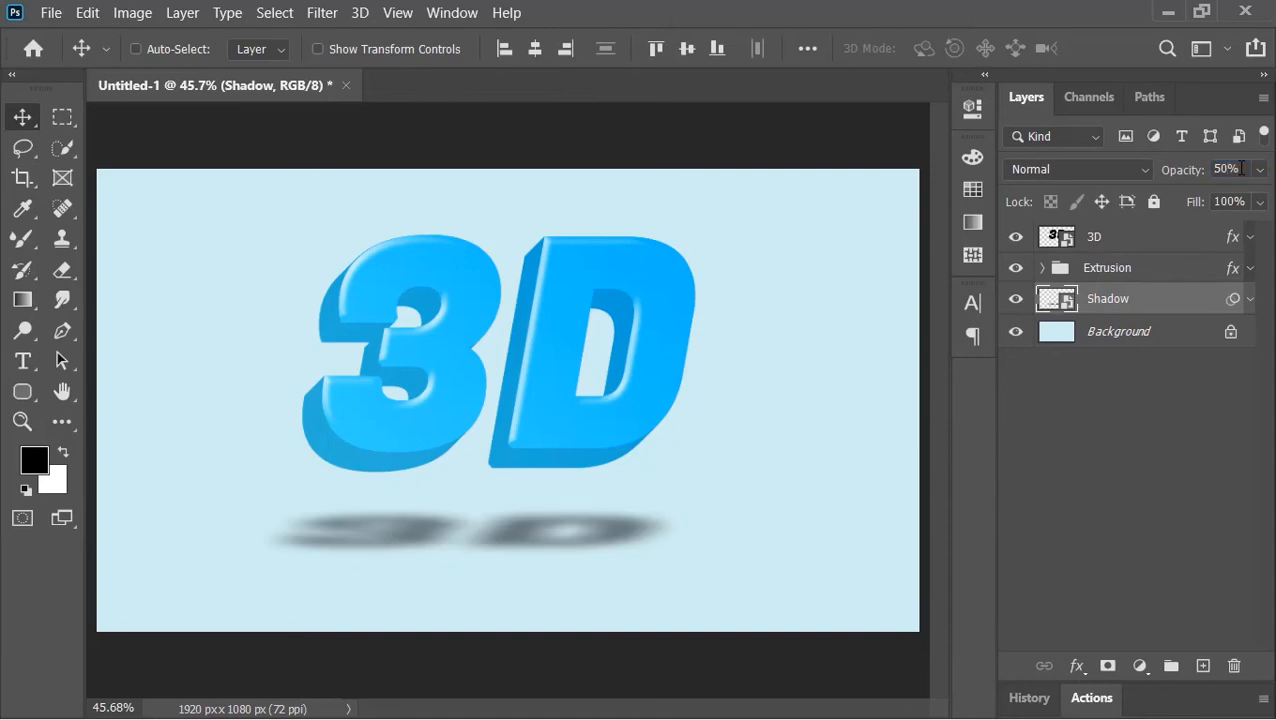
- Add a Hue/Saturation adjustment layer above the 3D layer with hue set to -31
left_click(1132, 249)
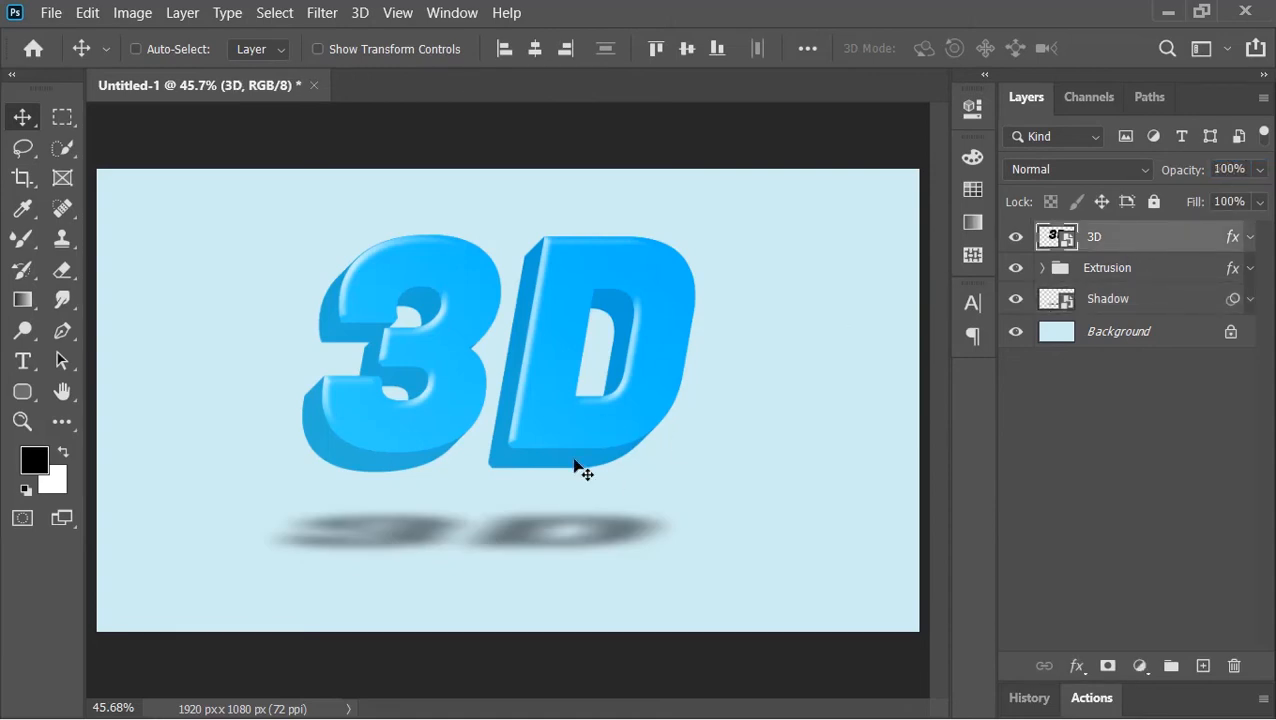
left_click(1139, 666)
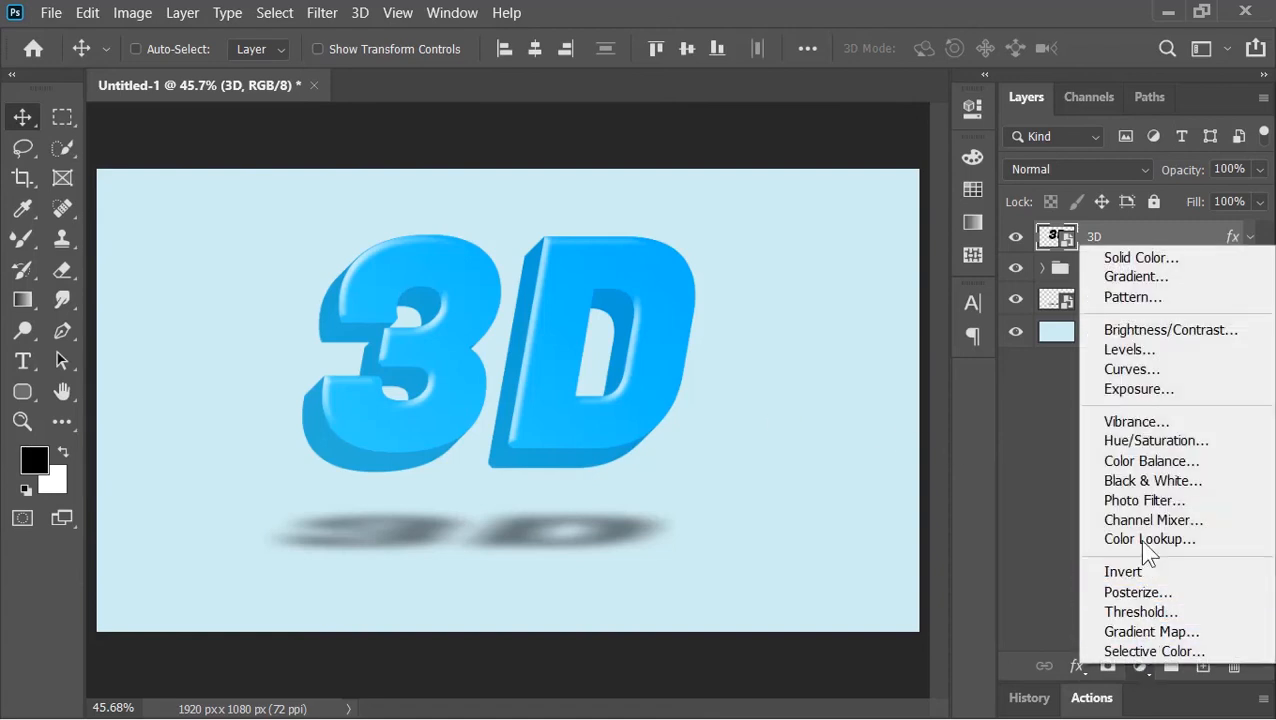
left_click(1156, 440)
left_click_drag(770, 262, 732, 282)
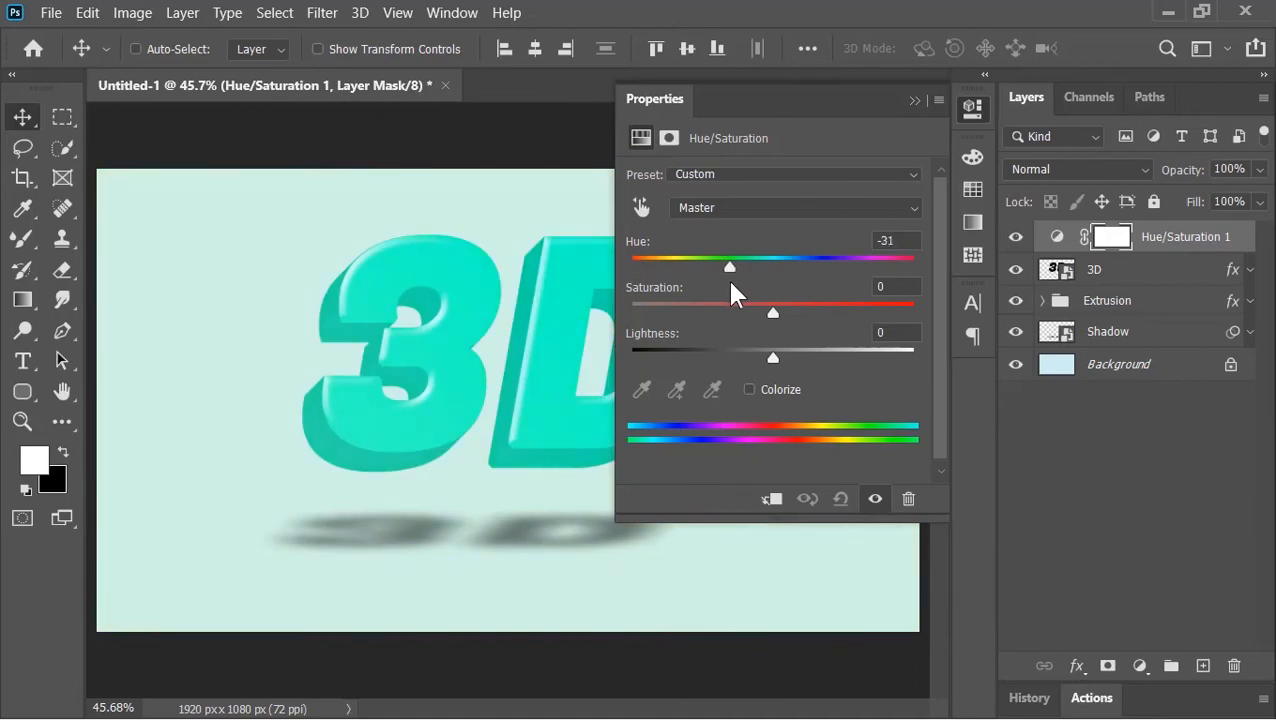
left_click(914, 101)
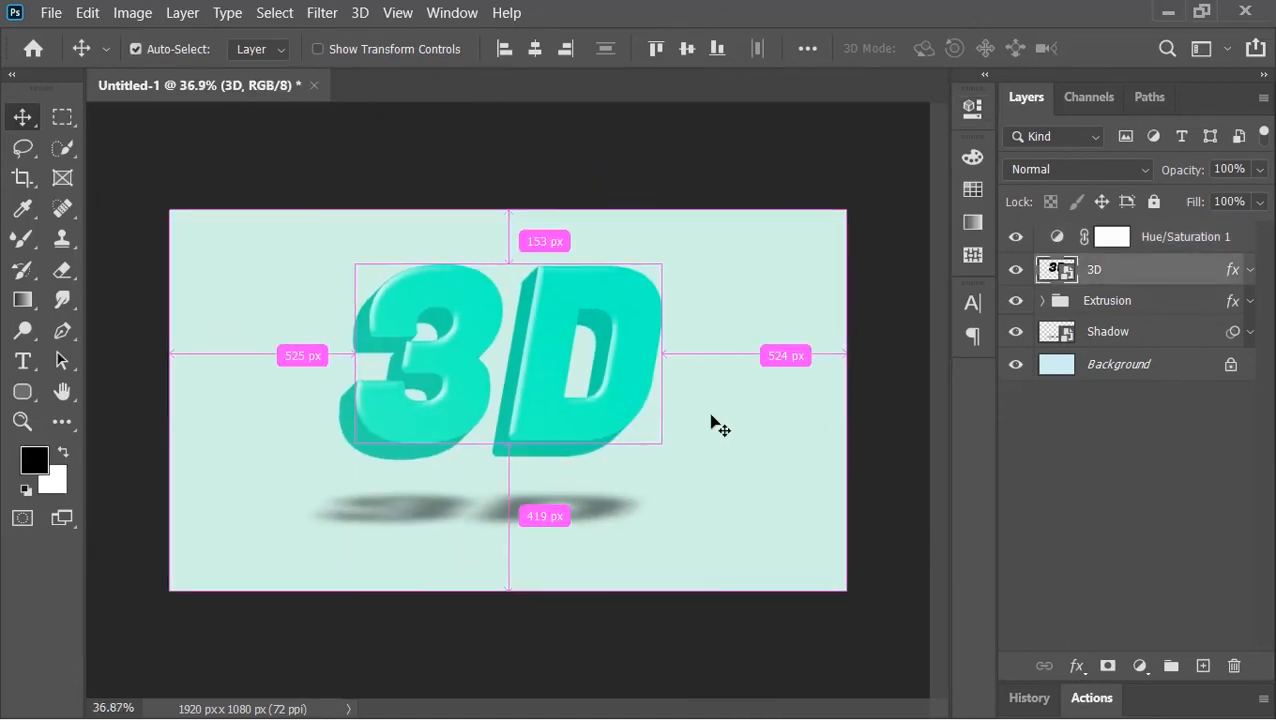
key("ctrl+0")
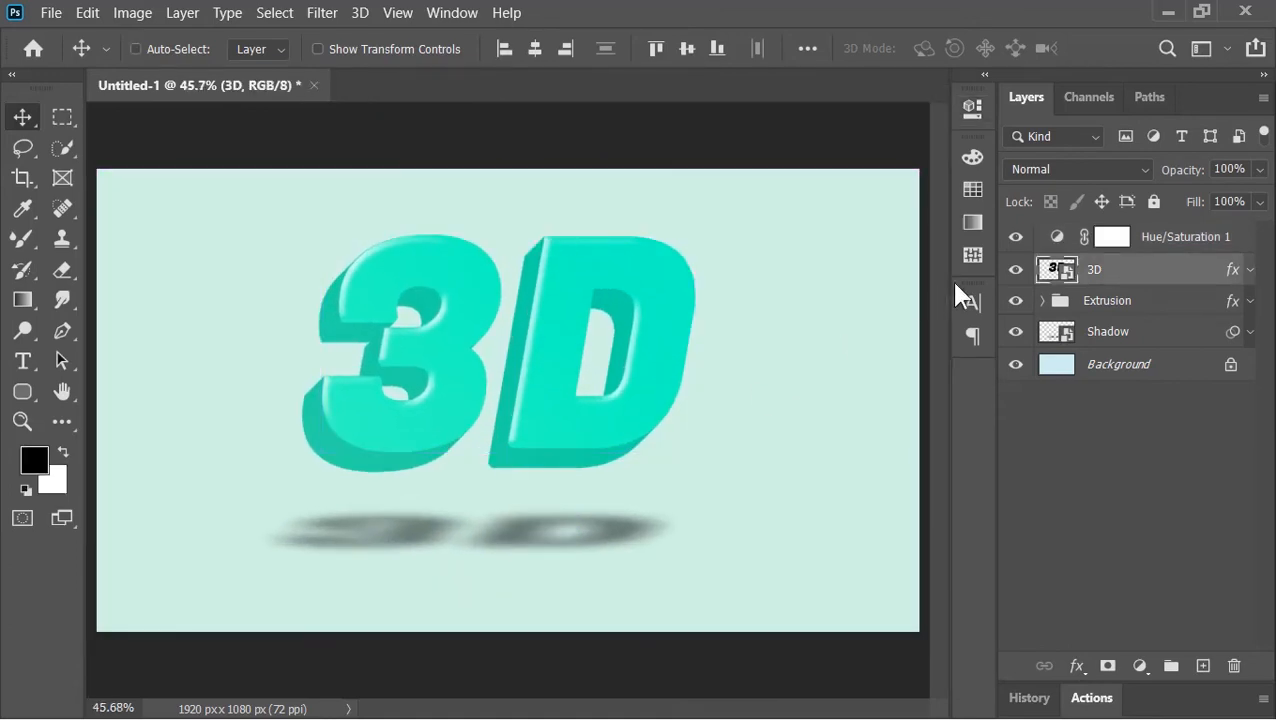
- Open the 3D smart object, change its text to Edit, then save and close the smart object
double_click(1057, 270)
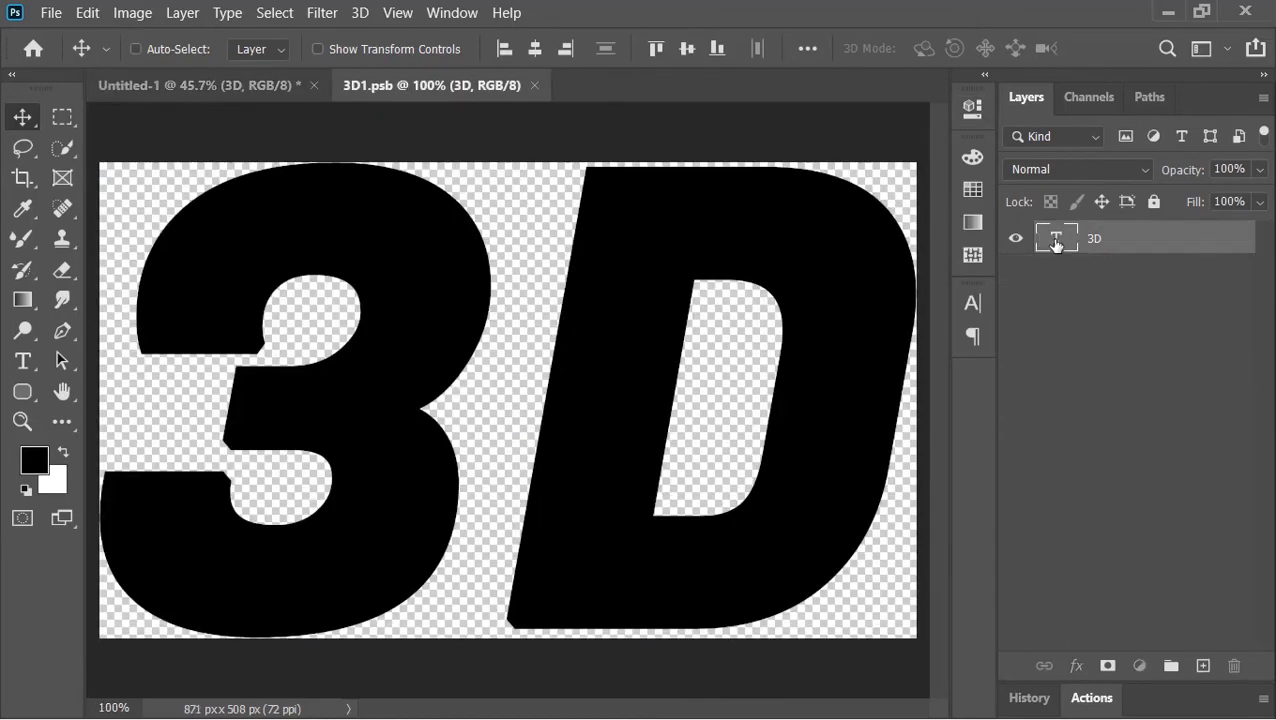
double_click(1057, 250)
type("Edit")
scroll(427, 345, "down", 3)
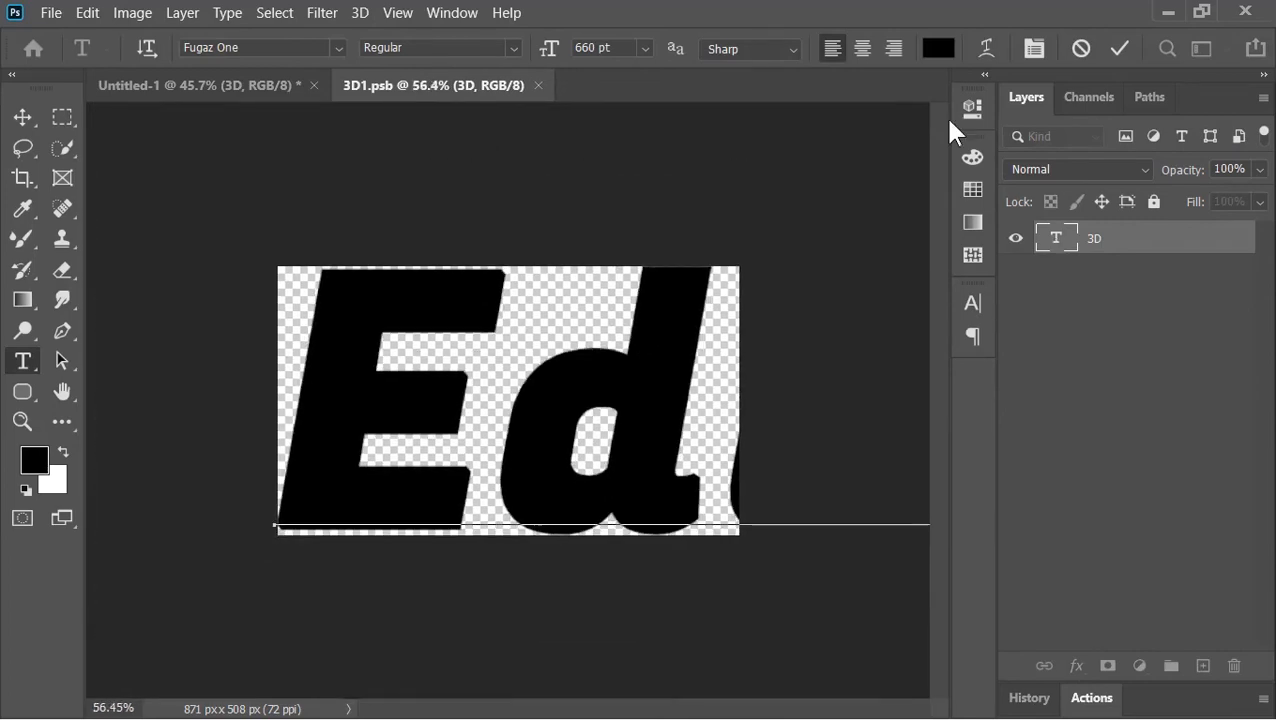
left_click(1119, 48)
left_click(132, 13)
left_click(168, 284)
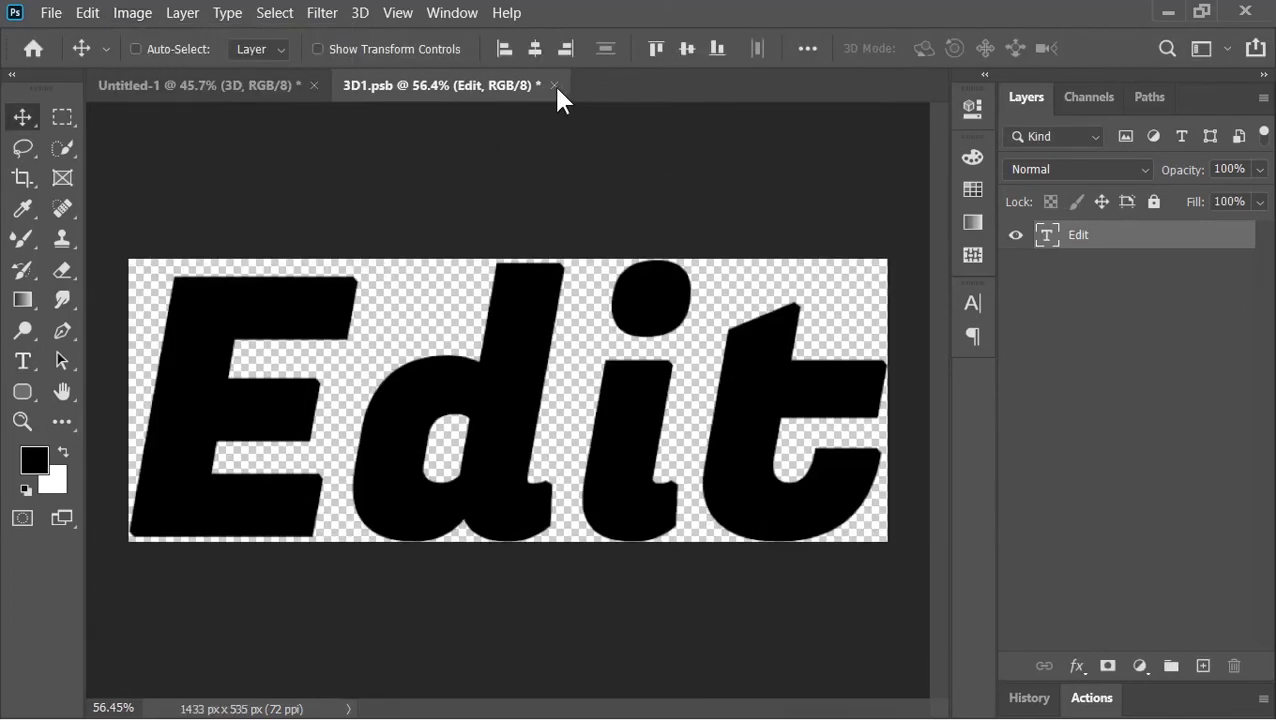
left_click(553, 85)
left_click(558, 296)
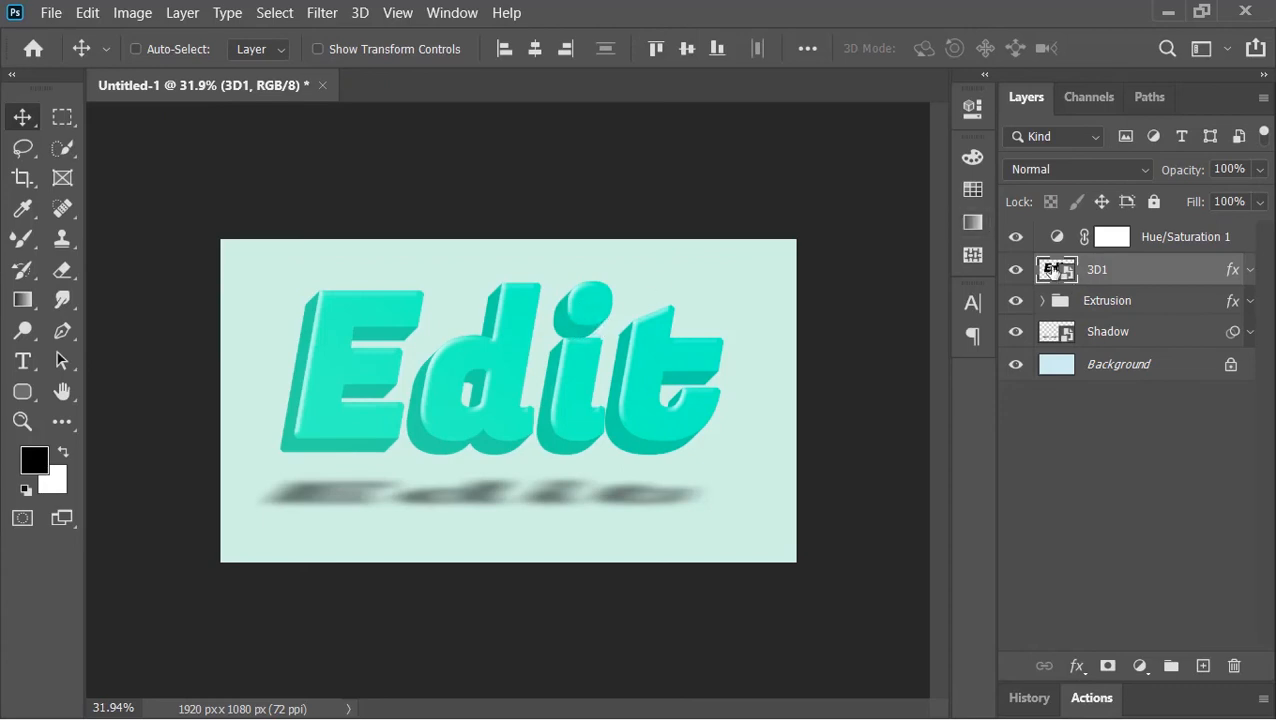
- Reopen the smart object, rename its logo shape layer to Logo, then save and close it
double_click(1052, 269)
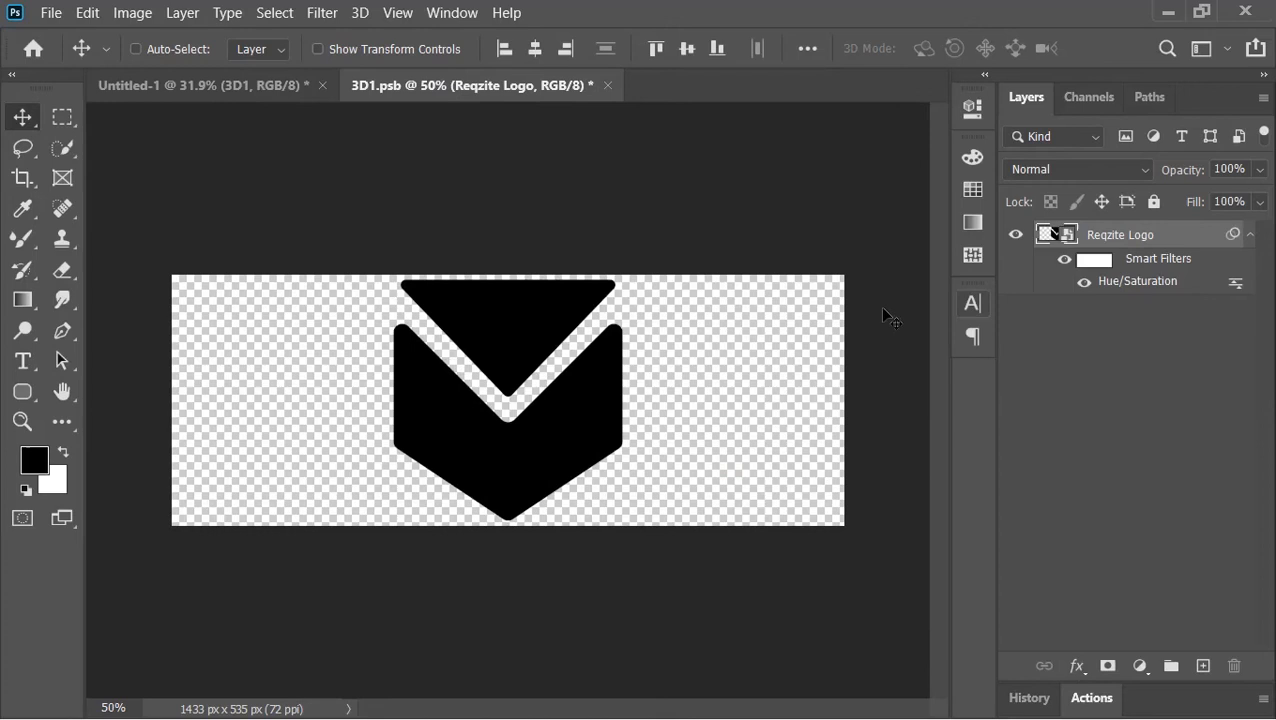
key("r")
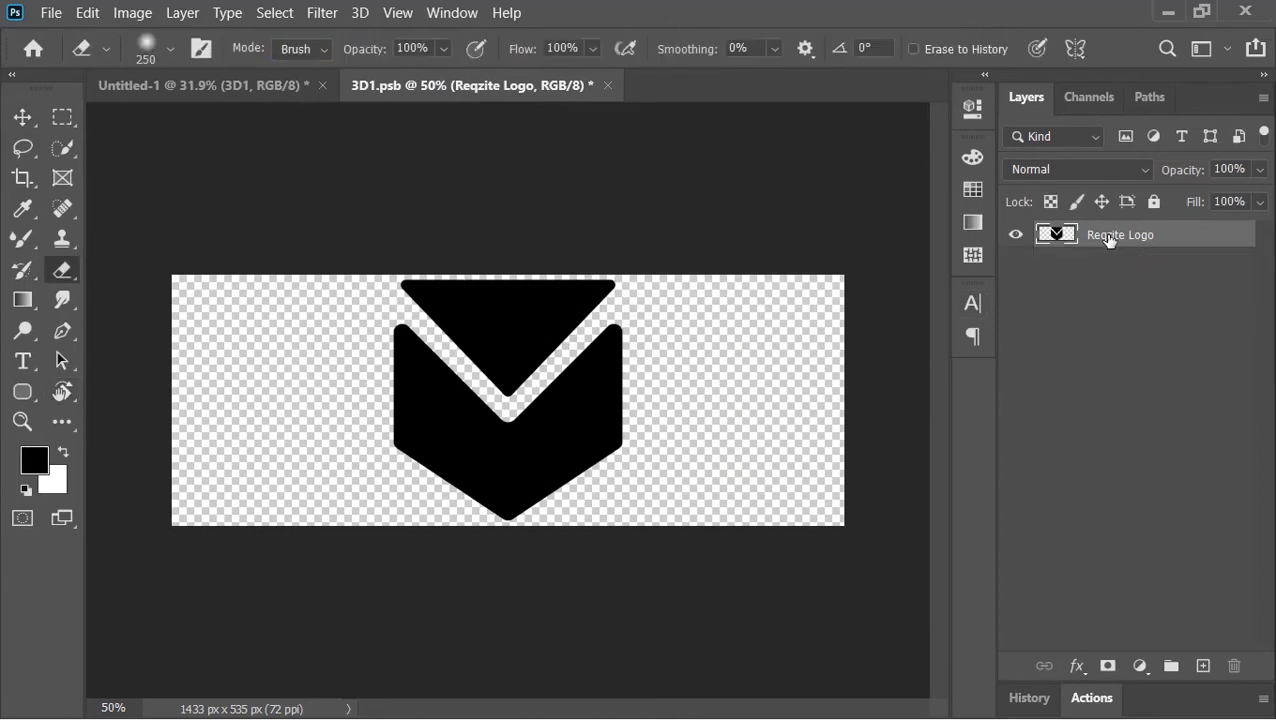
double_click(1111, 234)
type("Logo")
key("Return")
key("v")
key("ctrl+0")
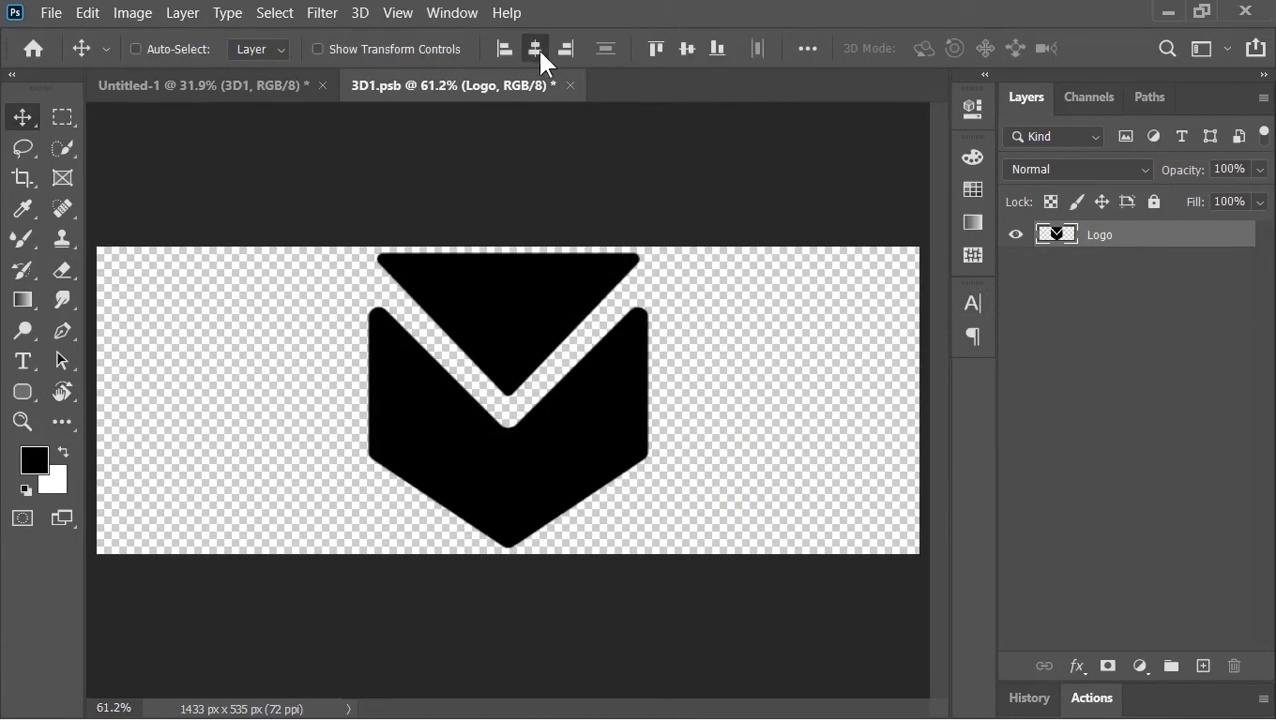
left_click(570, 85)
left_click(545, 300)
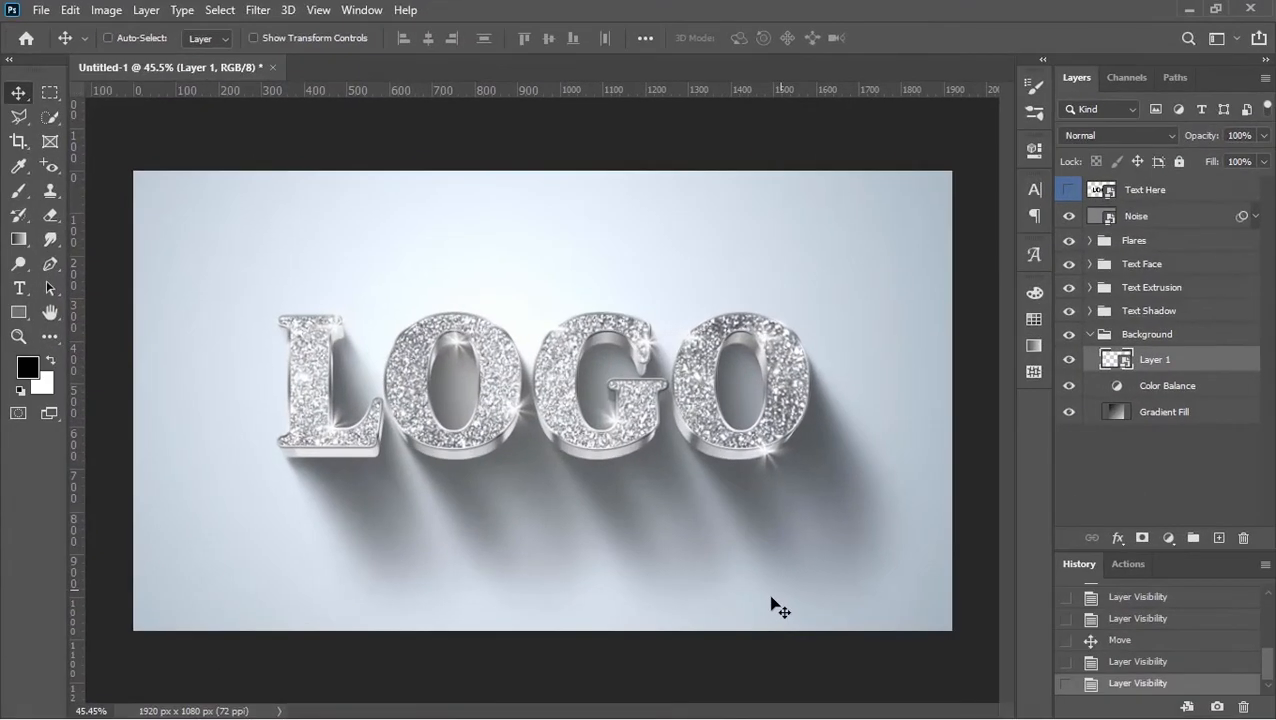
- Adjust the Global Light angle and set the Text Shadow group's opacity to 42% in the glitter logo document
left_click_drag(775, 607, 783, 157)
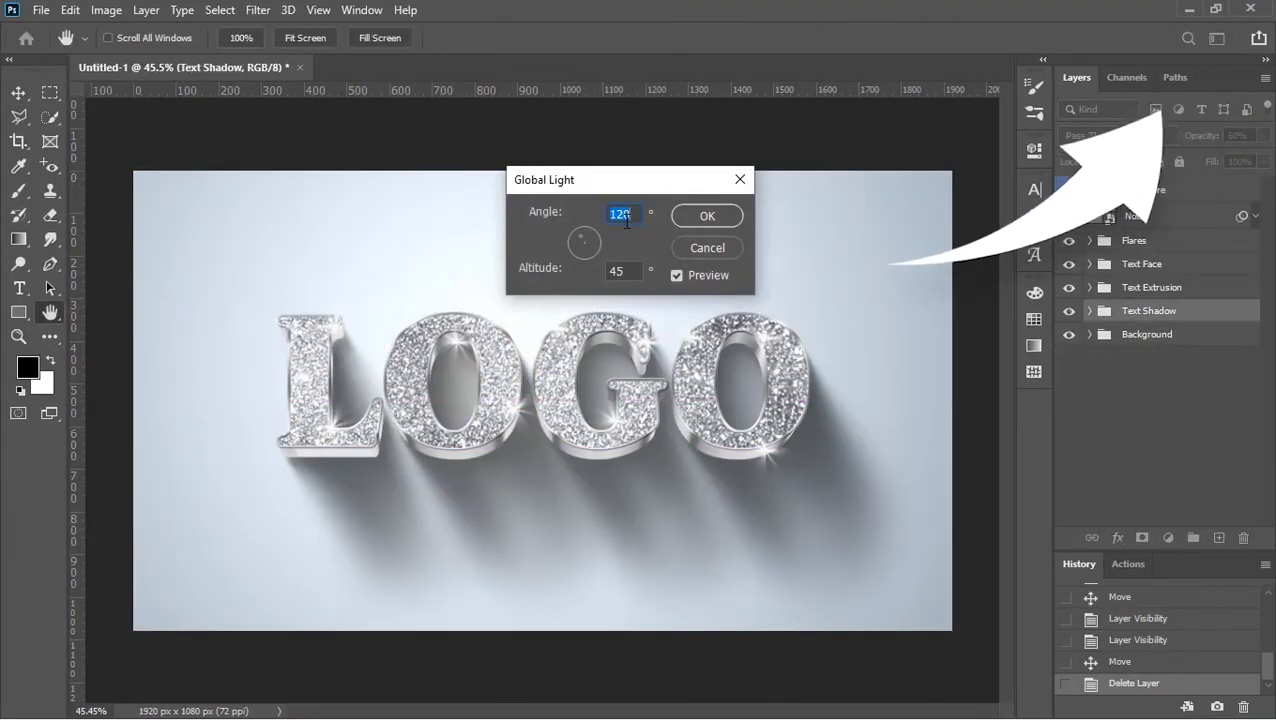
left_click_drag(580, 240, 576, 252)
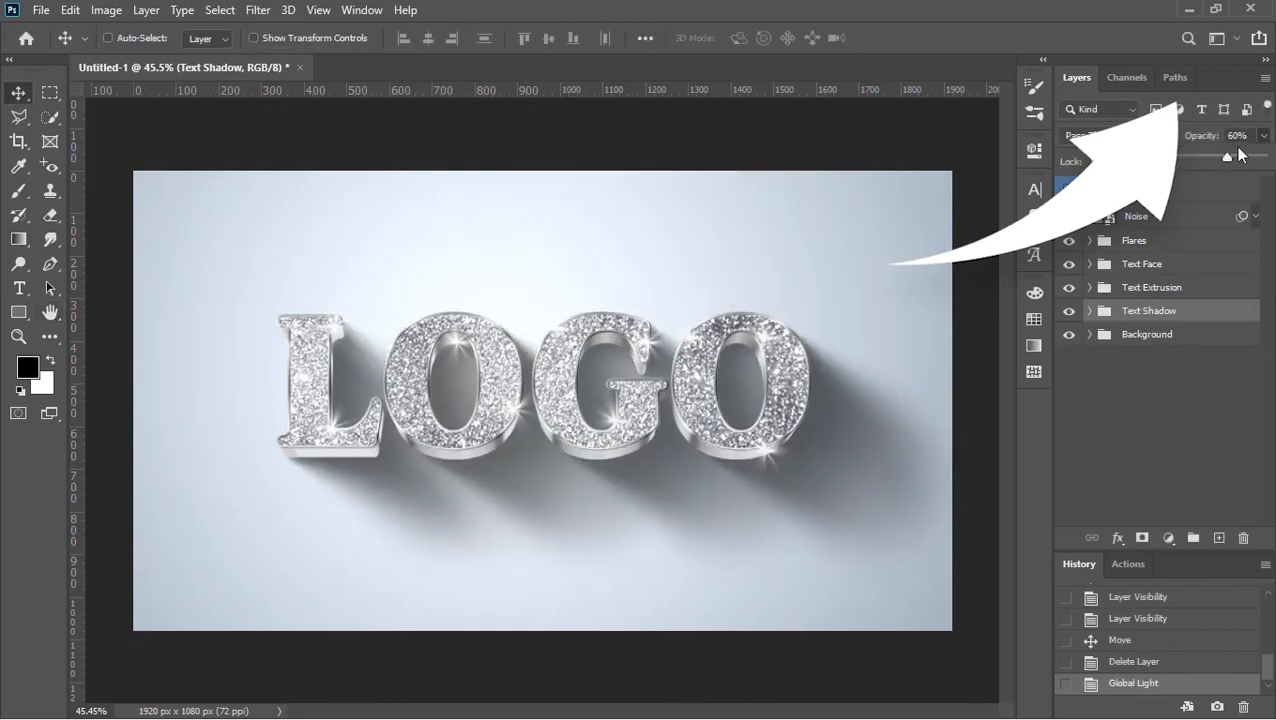
left_click_drag(1243, 157, 1212, 157)
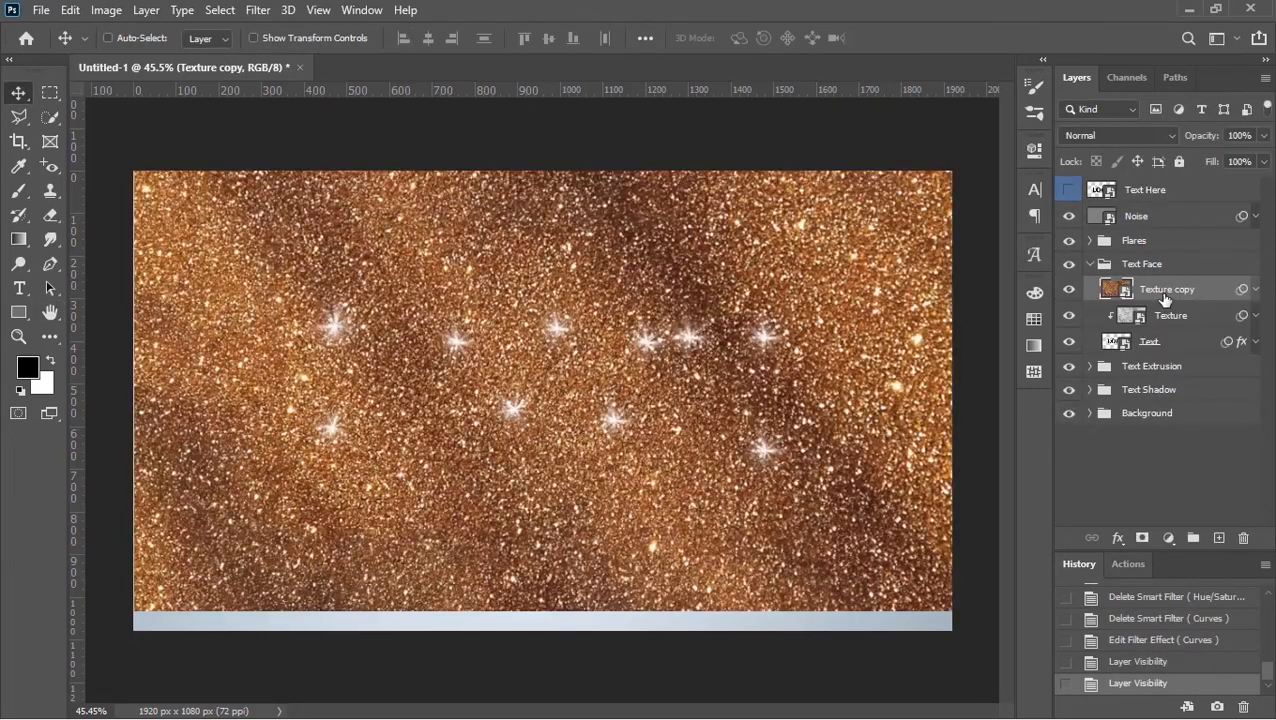
left_click(1160, 302, "alt")
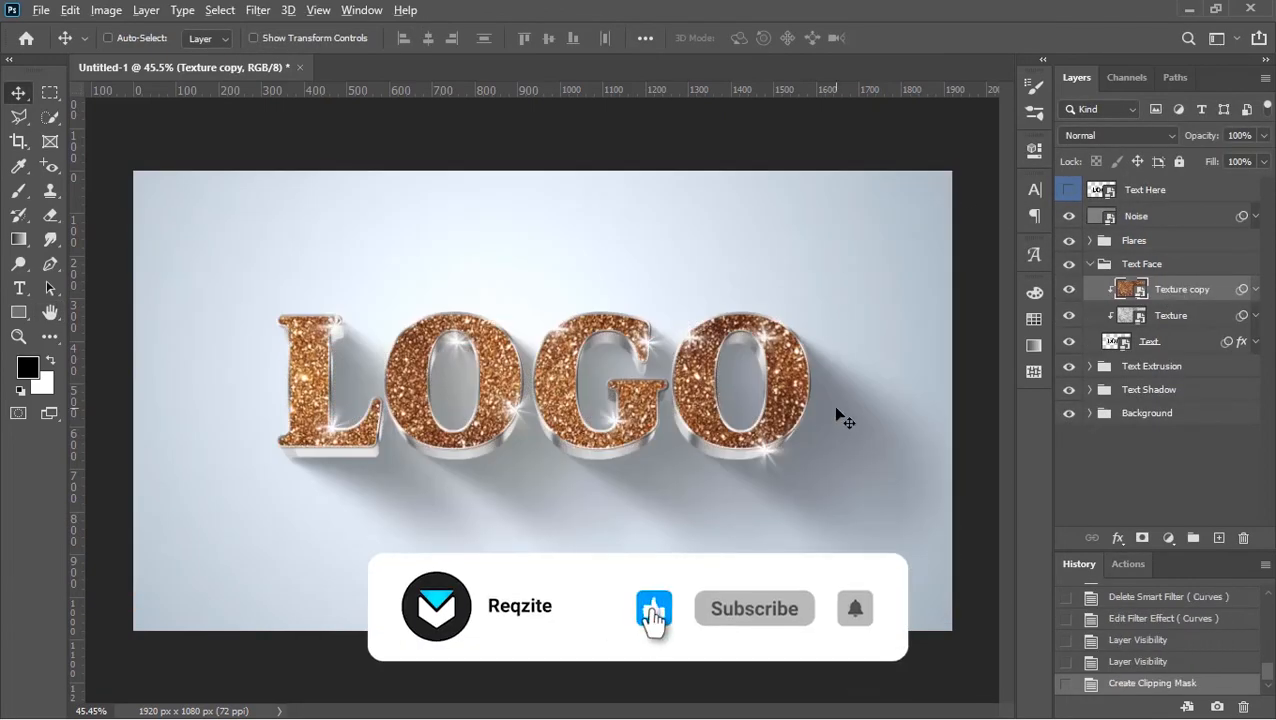